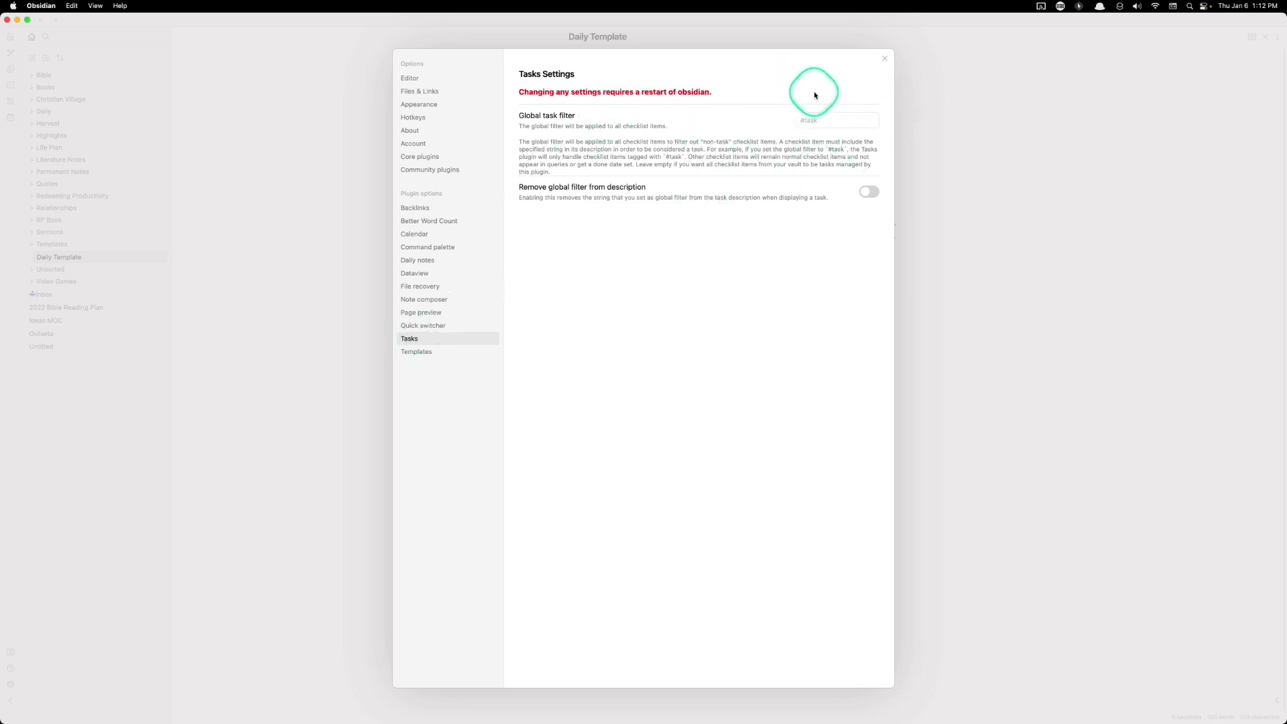
# Step: Close the Tasks settings and open the 2022 Bible Reading Plan note
pyautogui.click(884, 59)
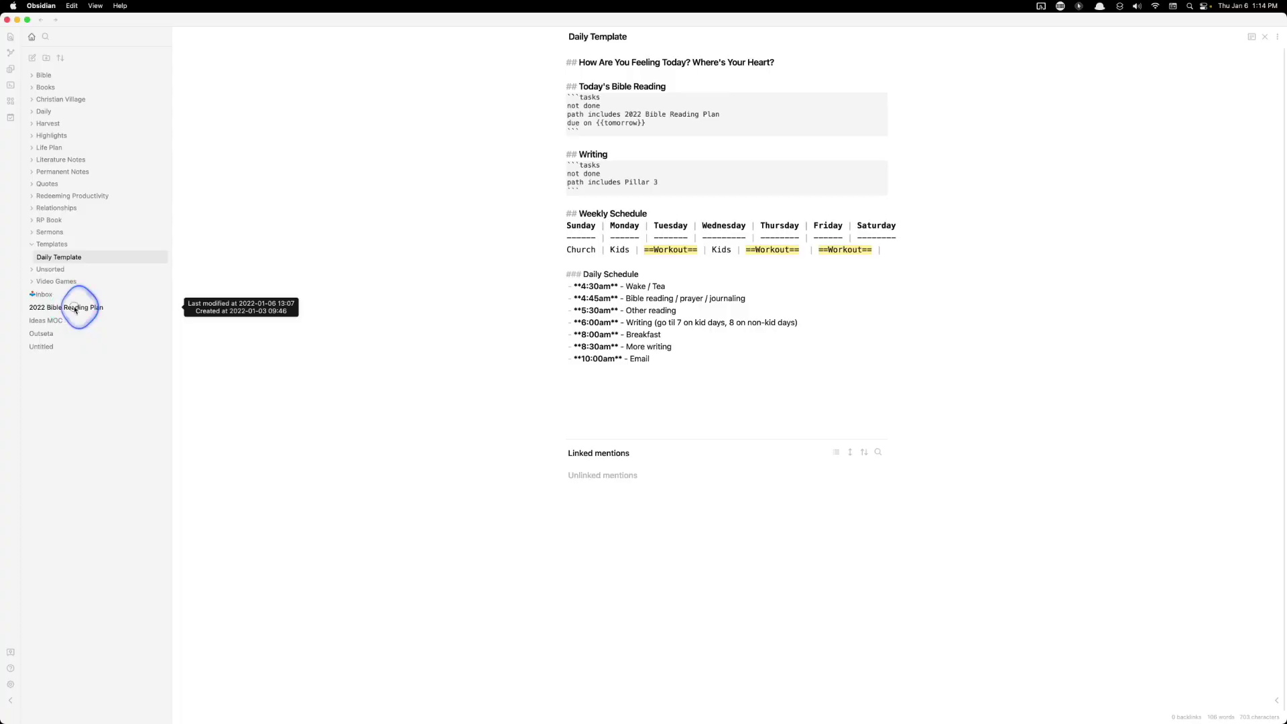
pyautogui.click(75, 308)
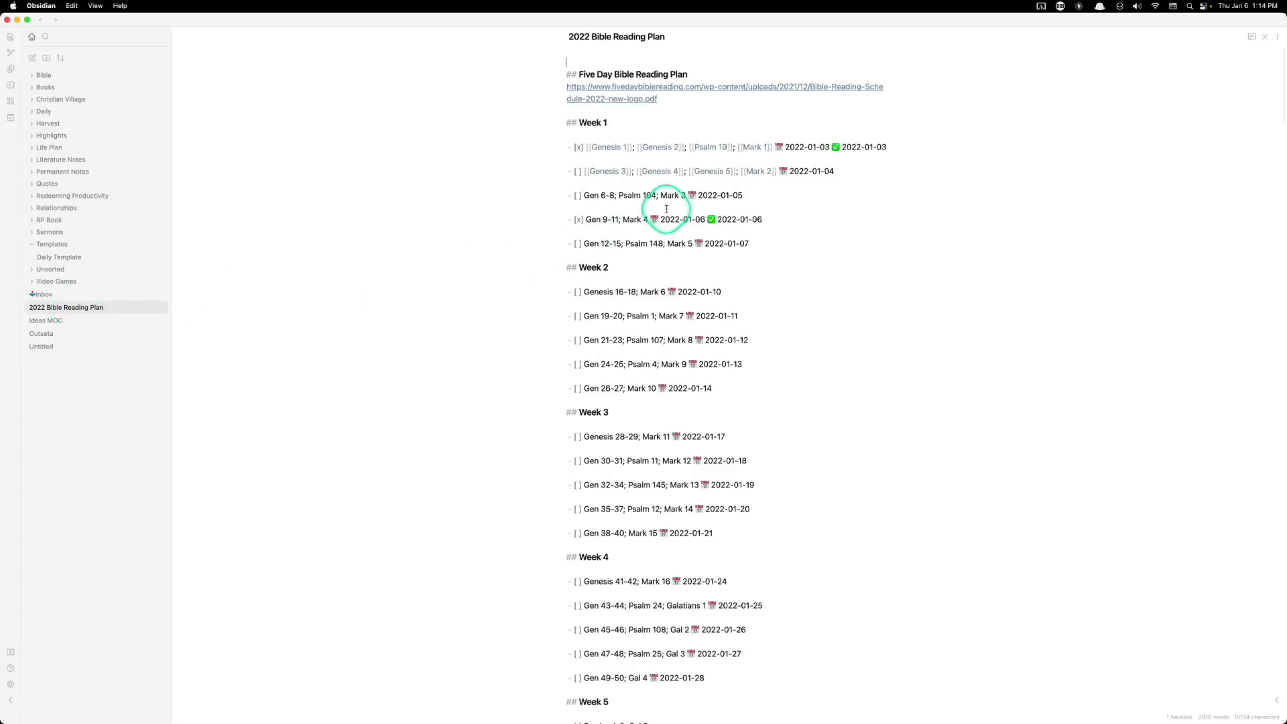
# Step: Open the linked reading schedule PDF and select the Week 1 through Week 9 readings
pyautogui.rightClick(635, 101)
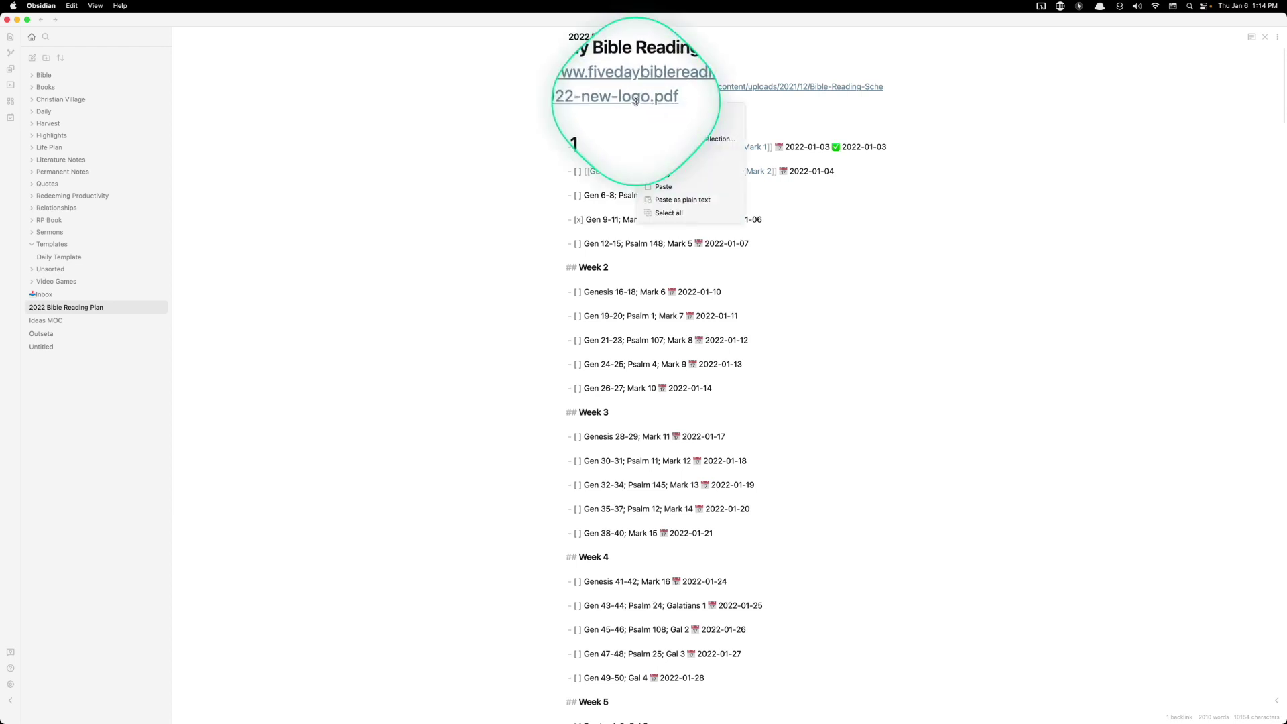
pyautogui.click(656, 110)
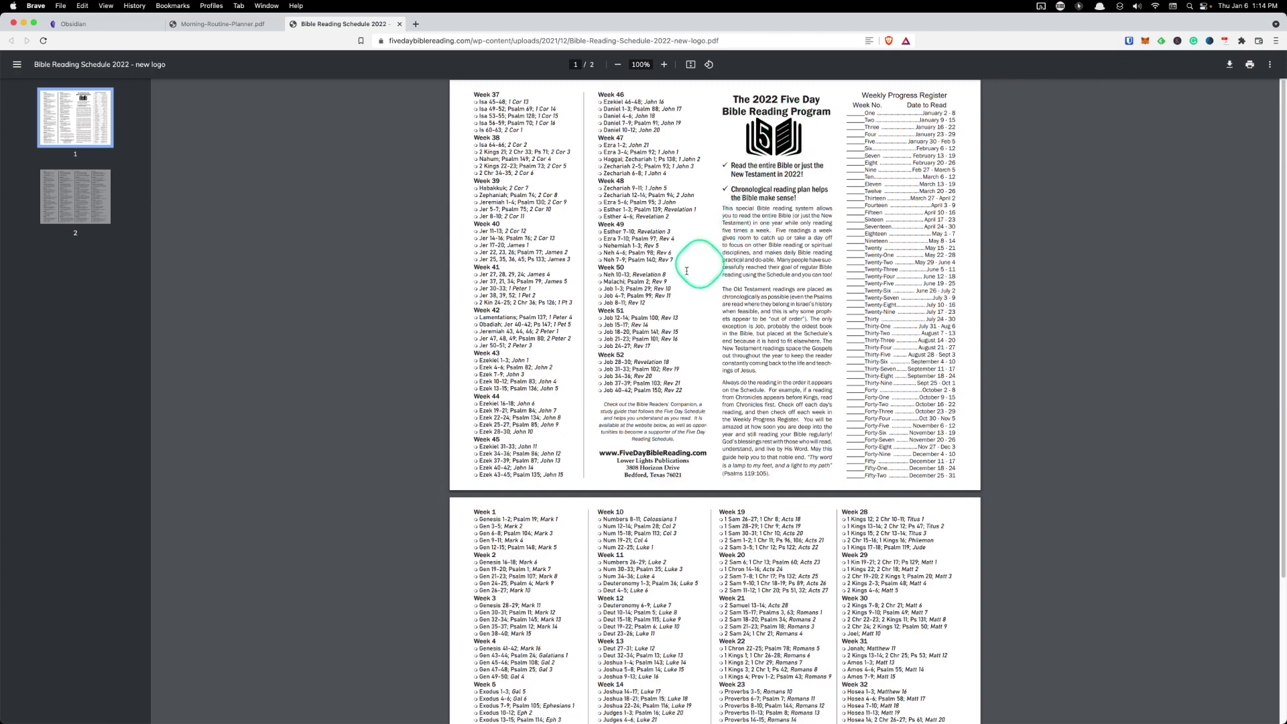
pyautogui.scroll(-5, 686, 271)
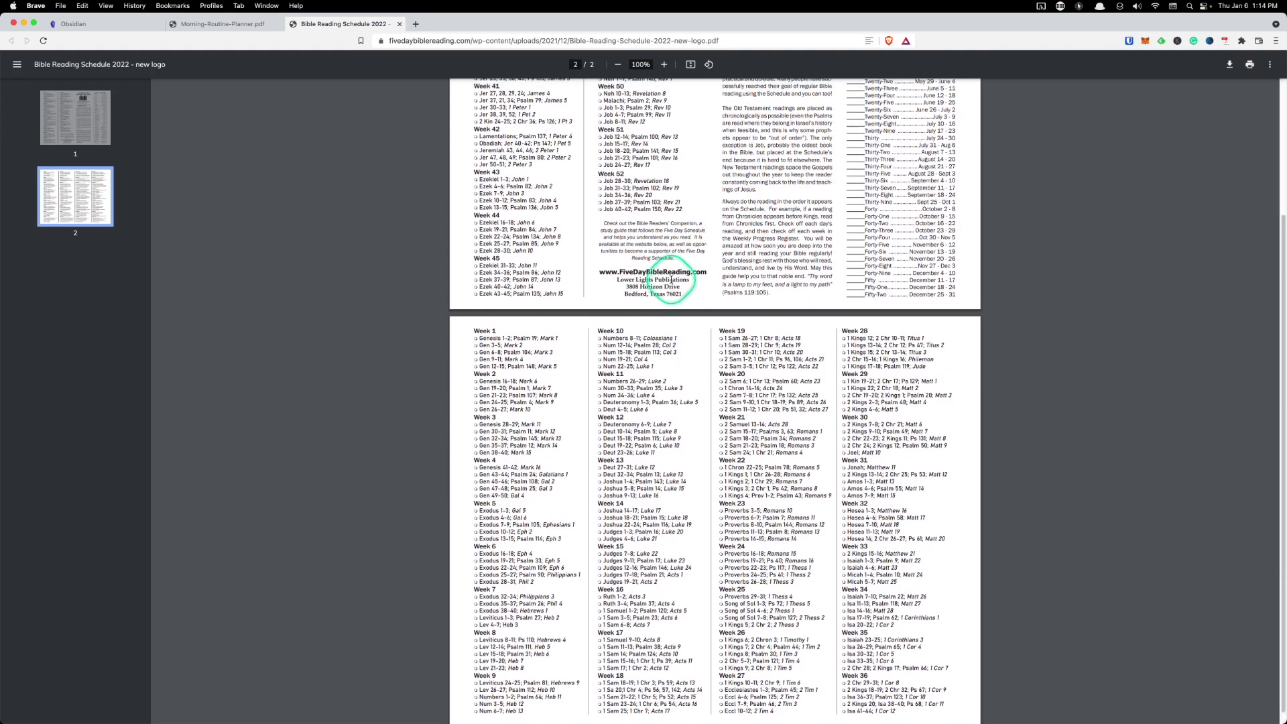
pyautogui.scroll(5, 671, 280)
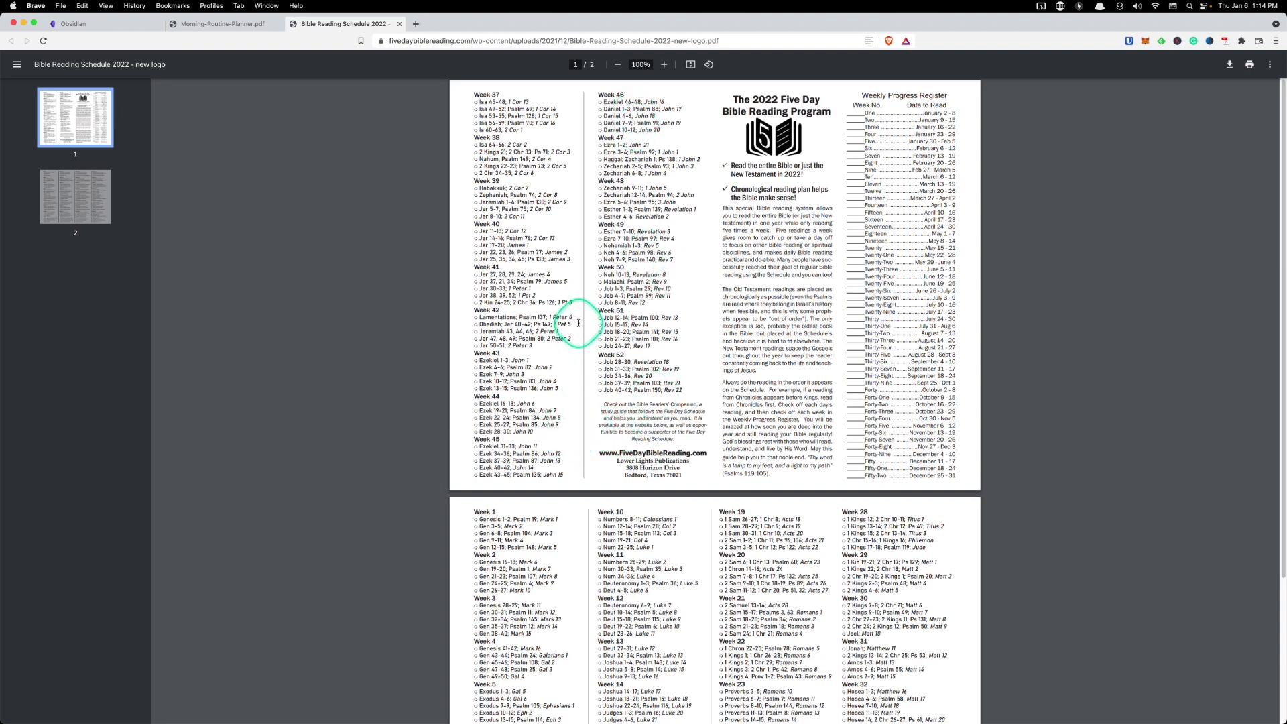
pyautogui.scroll(3, 579, 323)
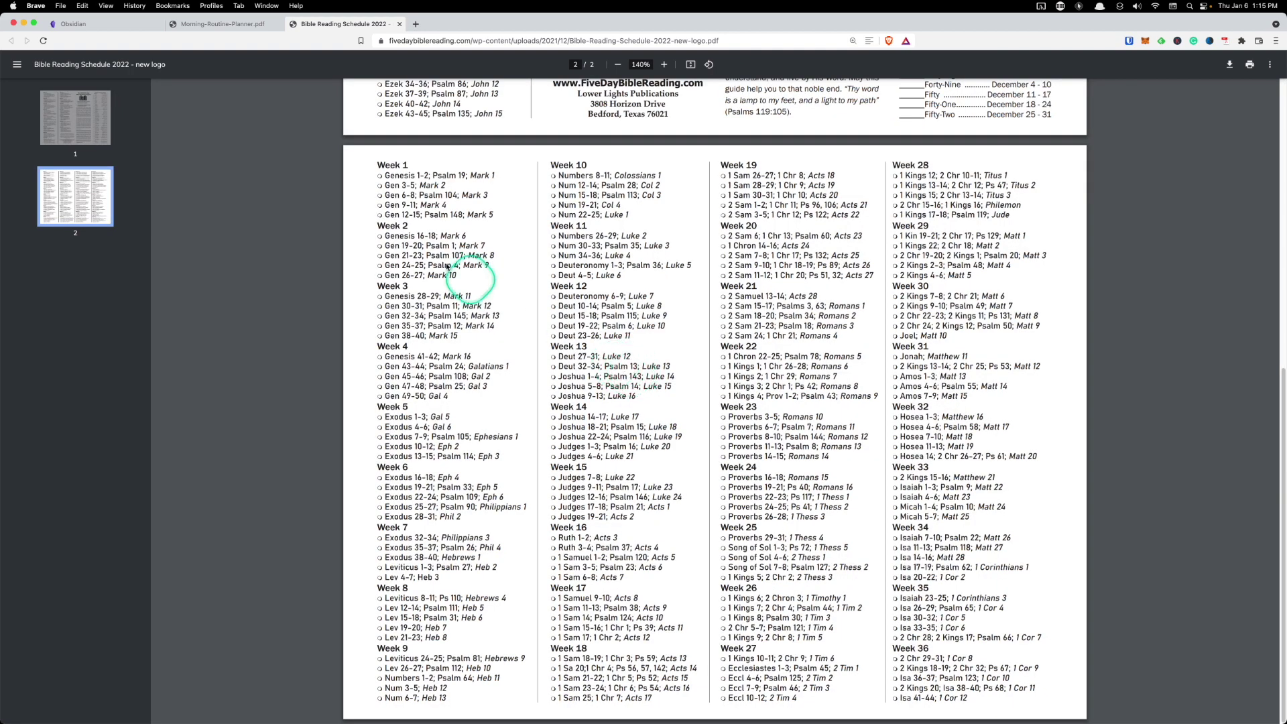
pyautogui.moveTo(376, 166); pyautogui.dragTo(449, 701)
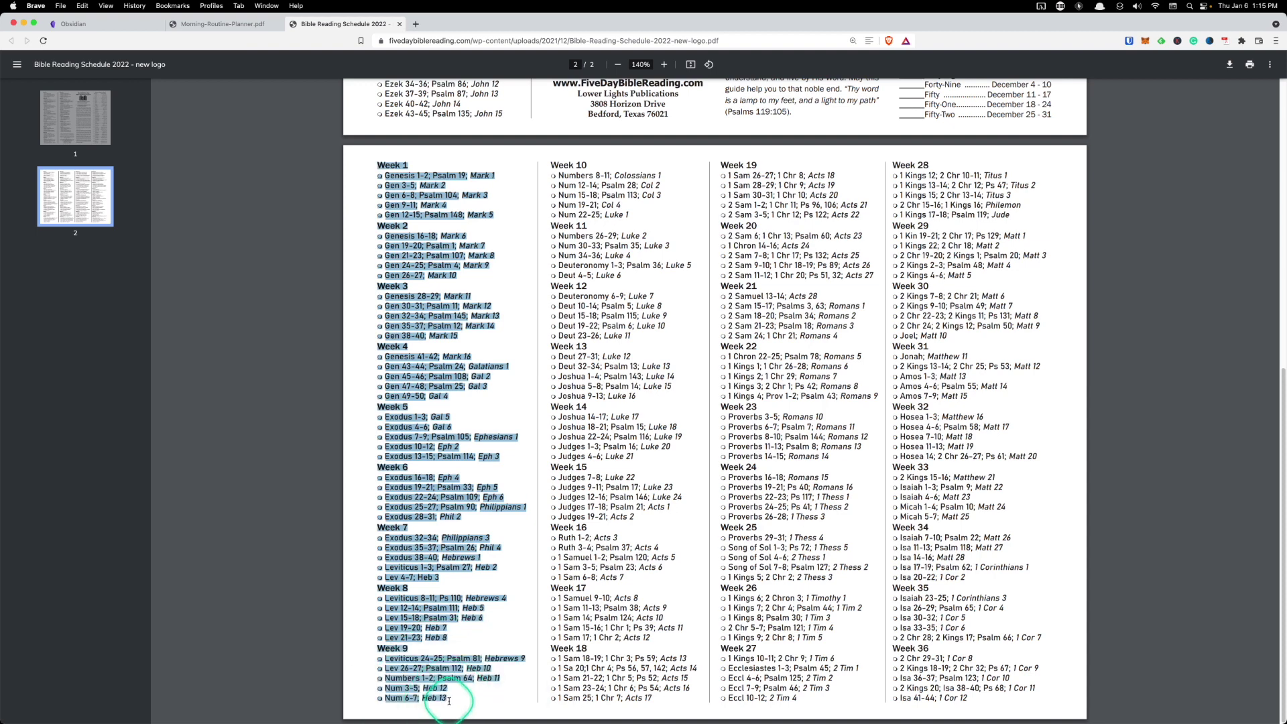
# Step: Paste the copied Week 1–9 readings into a maximized VS Code editor
pyautogui.press('super+Tab')
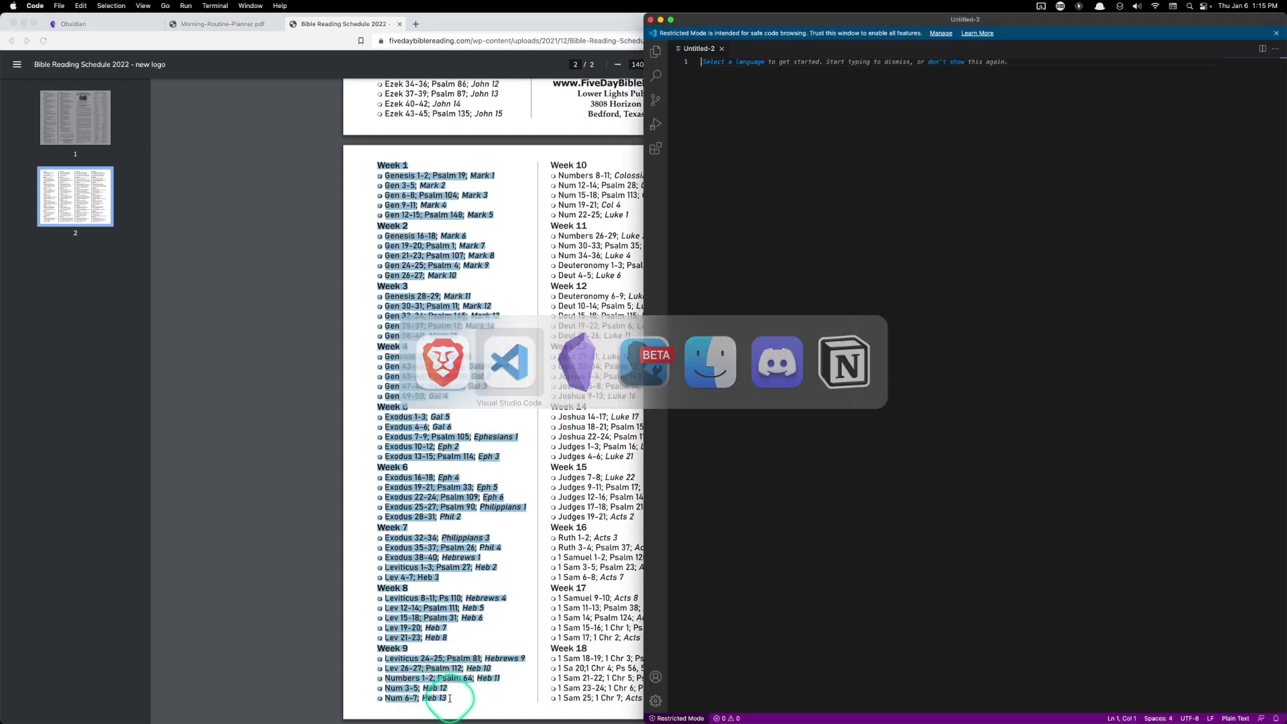
pyautogui.doubleClick(912, 23)
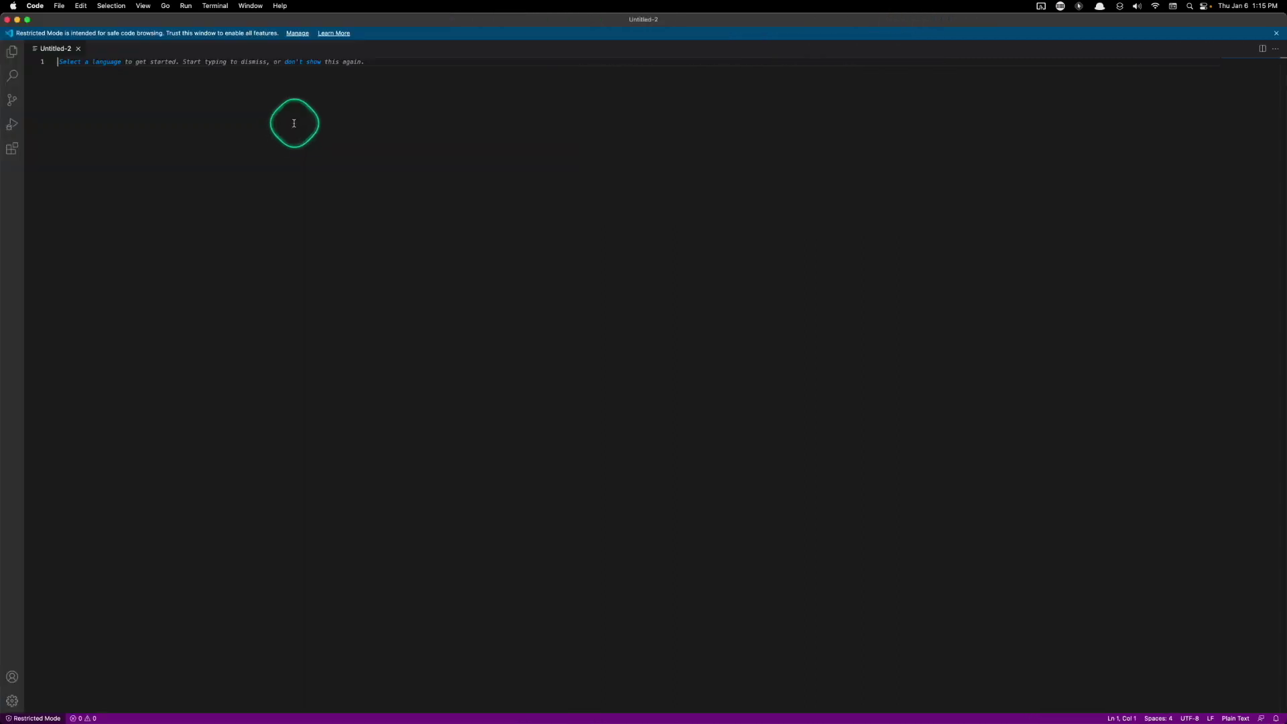
pyautogui.write('Week 1 ☐ Genesis 1-2; Psalm 19; Mark 1 ☐ Gen 3-5; Mark 2 ☐ Gen 6-8; Psalm 104; Mark 3 ☐ Gen 9-11; Mark 4 ☐ Gen 12-15; Psalm 148; Mark 5 Week 2 ☐ Genesis 16-18; Mark 6 ☐ Gen 19-20; Psalm 1; Mark 7 ☐ Gen 21-23; Psalm 107; Mark 8 ☐ Gen 24-25; Psalm 4; Mark 9 ☐ Gen 26-27; Mark 10 Week 3 ☐ Genesis 28-29; Mark 11 ☐ Gen 30-31; Psalm 11; Mark 12 ☐ Gen 32-34; Psalm 145; Mark 13 ☐ Gen 35-37; Psalm 12; Mark 14 ☐ Gen 38-40; Mark 15 Week 4 ☐ Genesis 41-42; Mark 16 ☐ Gen 43-44; Psalm 24; Galatians 1 ☐ Gen 45-46; Psalm 108; Gal 2 ☐ Gen 47-48; Psalm 25; Gal 3 ☐ Gen 49-50; Gal 4 Week 5 ☐ Exodus 1-3; Gal 5 ☐ Exodus 4-6; Gal 6 ☐ Exodus 7-9; Psalm 105; Ephesians 1 ☐ Exodus 10-12; Eph 2 ☐ Exodus 13-15; Psalm 114; Eph 3 Week 6 ☐ Exodus 16-18; Eph 4 ☐ Exodus 19-21; Psalm 33; Eph 5 ☐ Exodus 22-24; Psalm 109; Eph 6 ☐ Exodus 25-27; Psalm 90; Philippians 1 ☐ Exodus 28-31; Phil 2 Week 7 ☐ Exodus 32-34; Philippians 3 ☐ Exodus 35-37; Psalm 26; Phil 4 ☐ Exodus 38-40; Hebrews 1 ☐ Leviticus 1-3; Psalm 27; Heb 2 ☐ Lev 4-7; Heb 3 Week 8 ☐ Leviticus 8-11; Ps 110; Hebrews 4 ☐ Lev 12-14; Psalm 111; Heb 5 ☐ Lev 15-18; Psalm 31; Heb 6 ☐ Lev 19-20; Heb 7 ☐ Lev 21-23; Heb 8 Week 9 ☐ Leviticus 24-25; Psalm 81; Hebrews 9 ☐ Lev 26-27; Psalm 112; Heb 10 ☐ Numbers 1-2; Psalm 64; Heb 11 ☐ Num 3-5; Heb 12 ☐ Num 6-7; Heb 13')
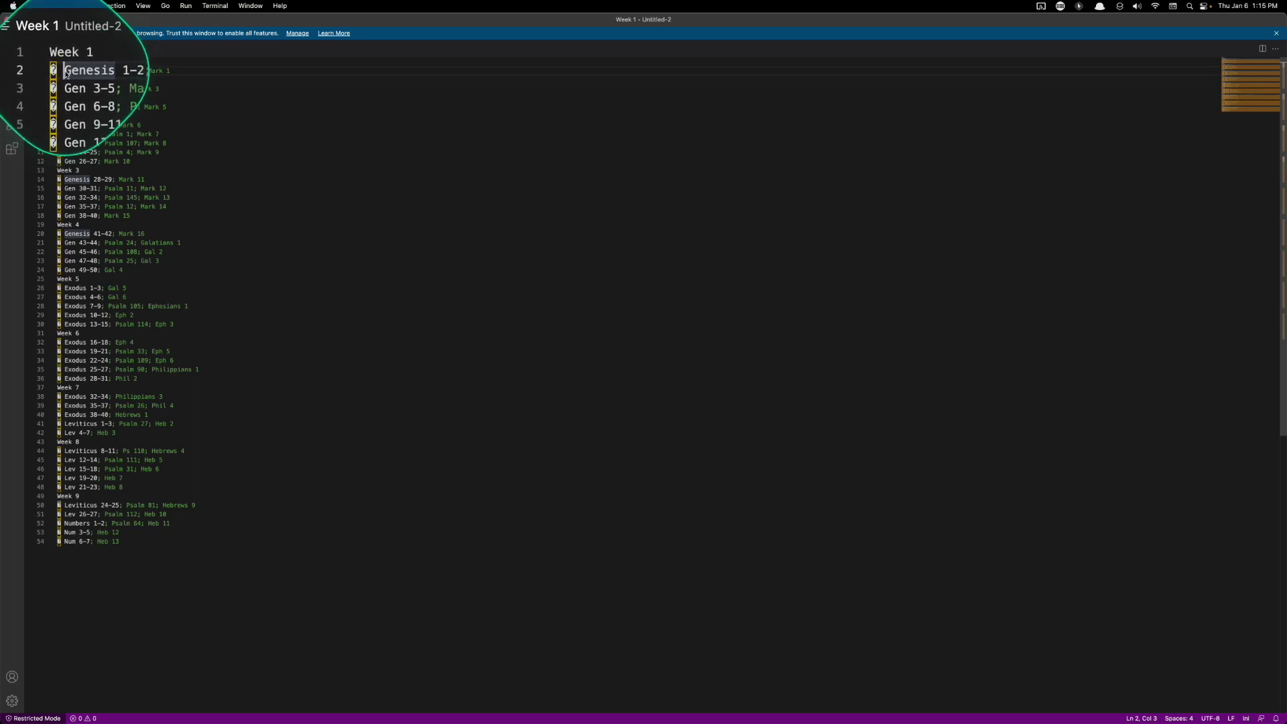
# Step: Replace all 45 bullet glyphs with '- [ ]' and copy the whole converted list
pyautogui.moveTo(64, 70); pyautogui.dragTo(57, 71)
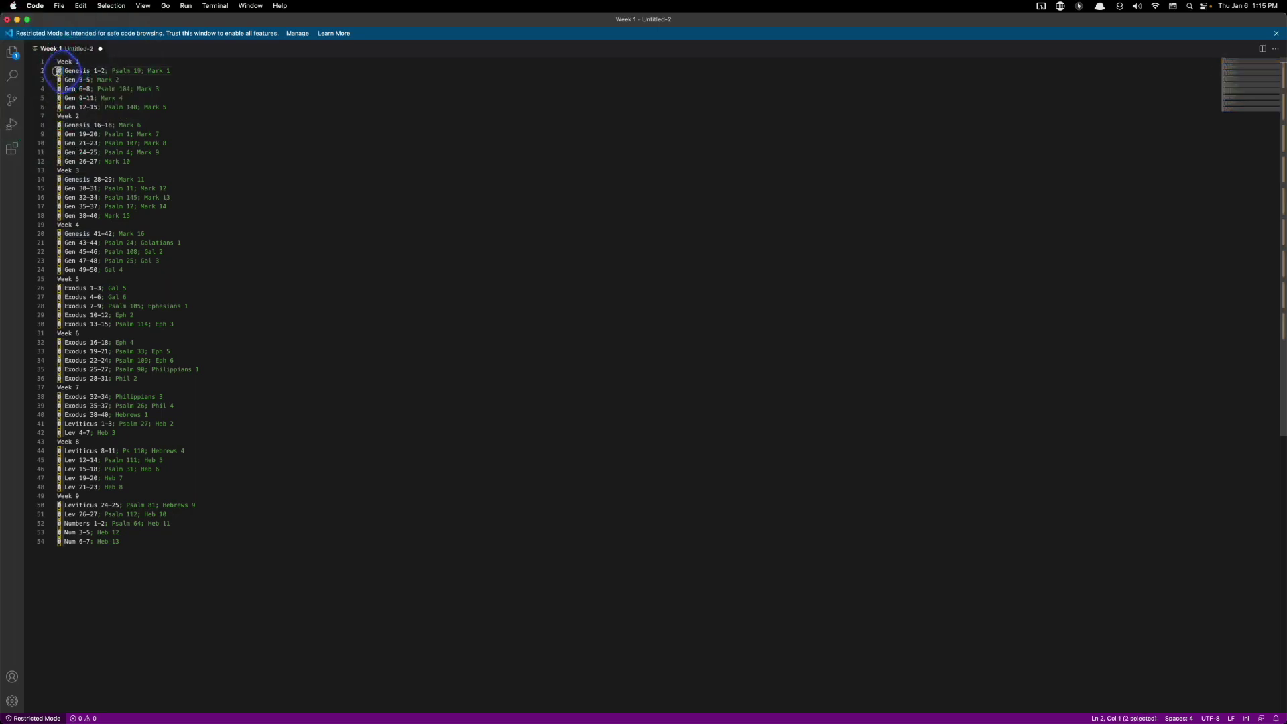
pyautogui.press('super+f')
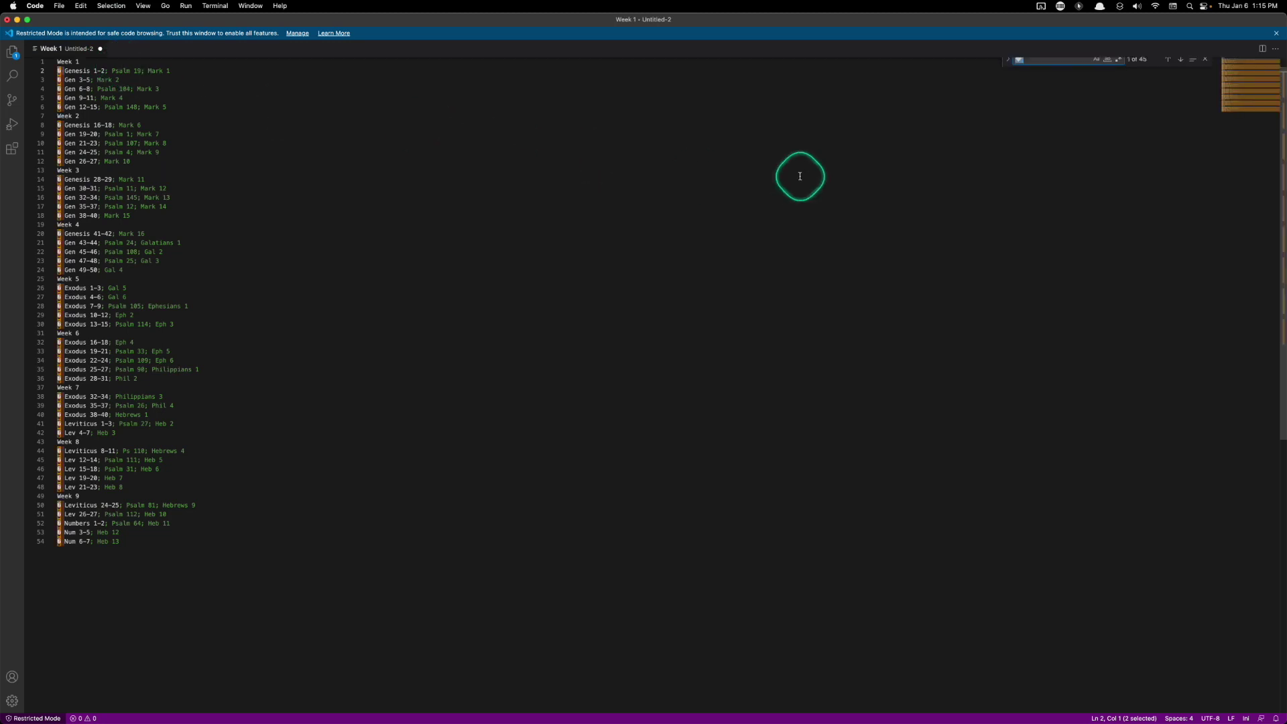
pyautogui.click(1008, 66)
pyautogui.click(1025, 63)
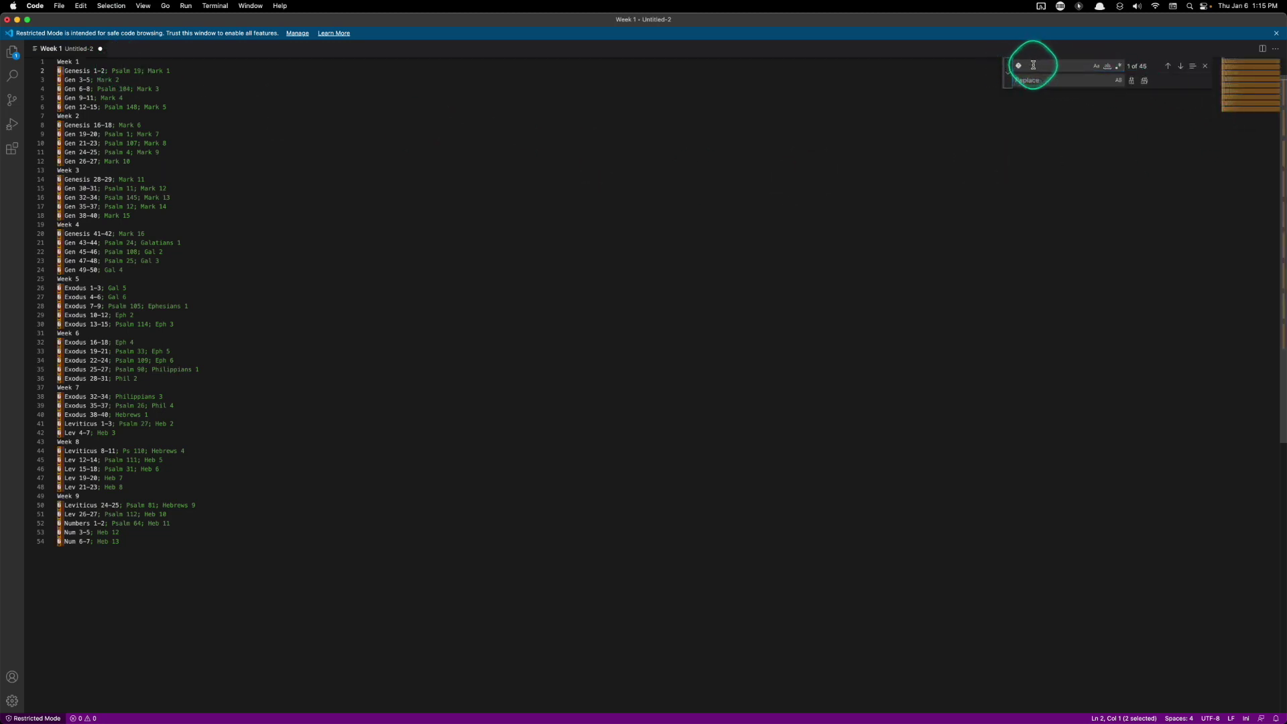
pyautogui.click(1017, 80)
pyautogui.write('[ ]')
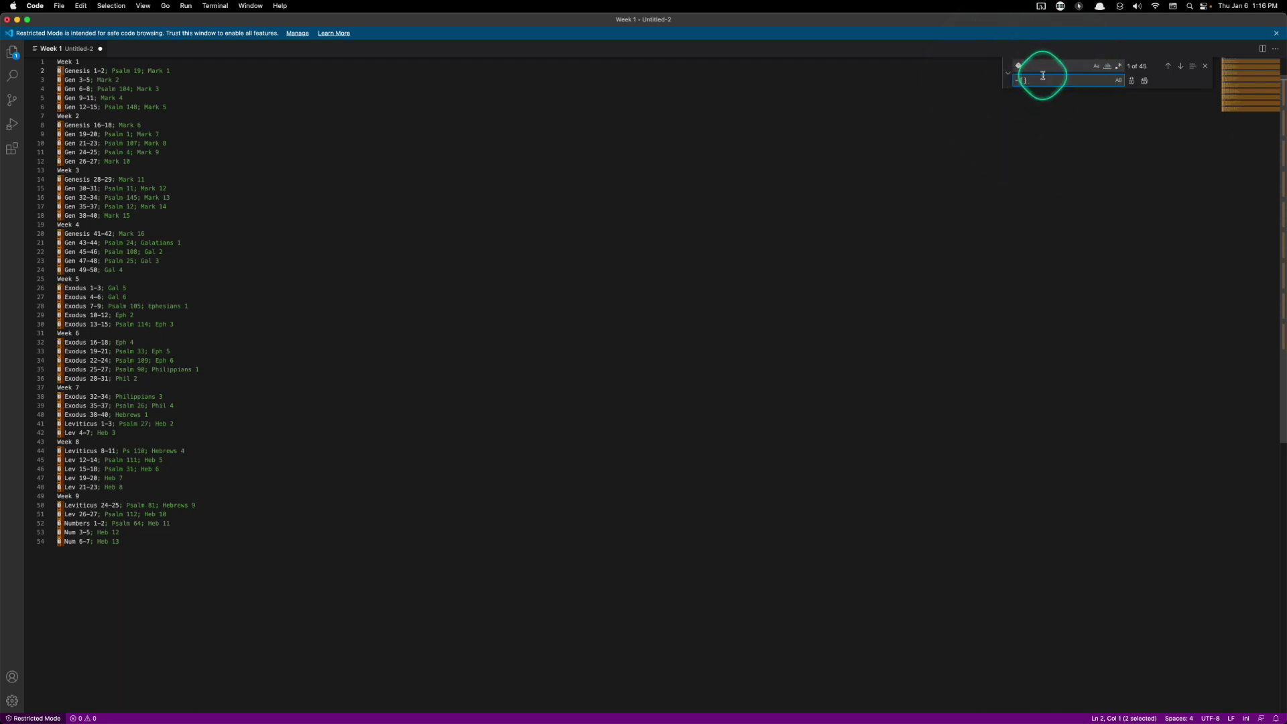
pyautogui.press('super+alt+Return')
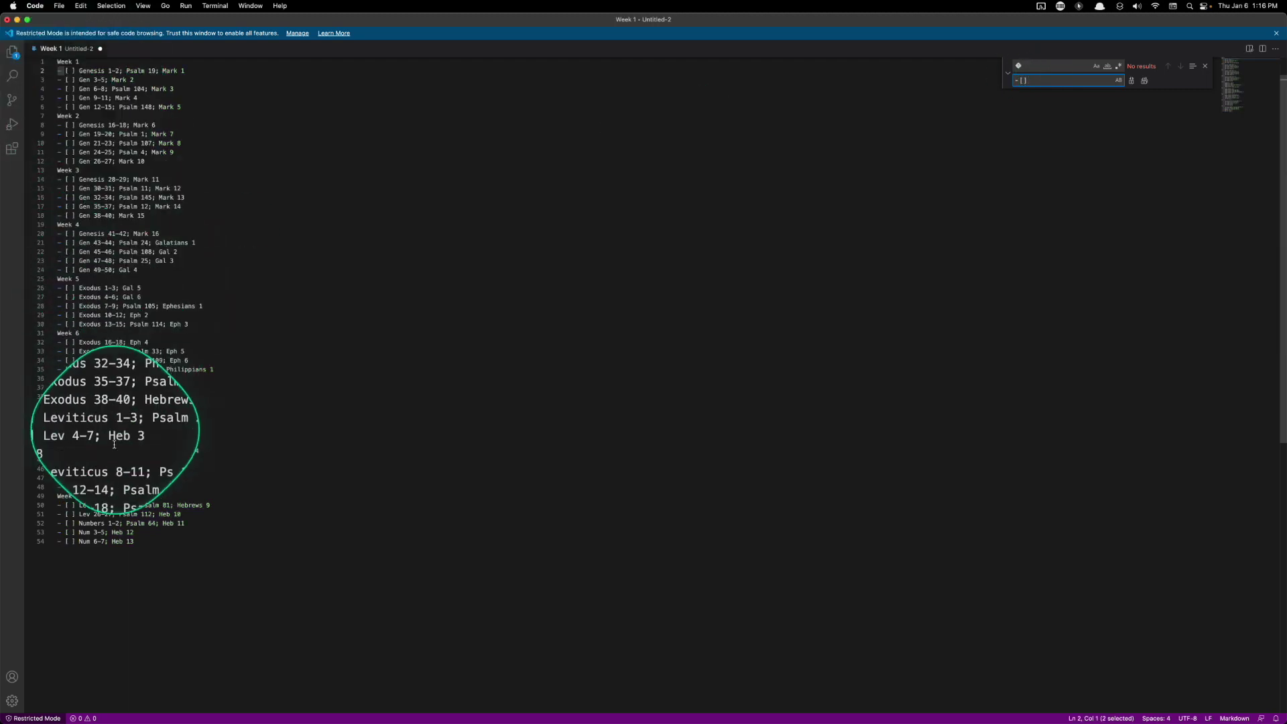
pyautogui.press('super+a')
pyautogui.press('super+Tab')
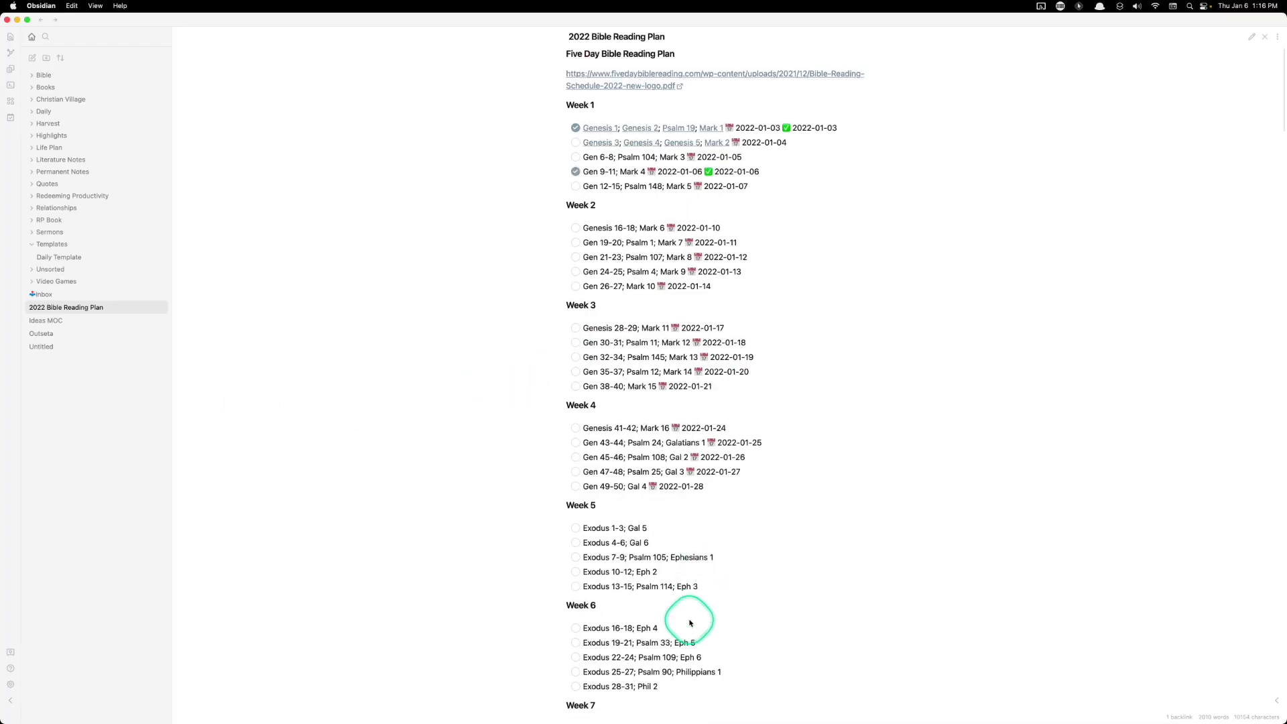
# Step: Review the dated weekly reading tasks in source and reading views, ending in editing mode
pyautogui.scroll(-20, 683, 606)
pyautogui.press('super+e')
pyautogui.scroll(-20, 667, 588)
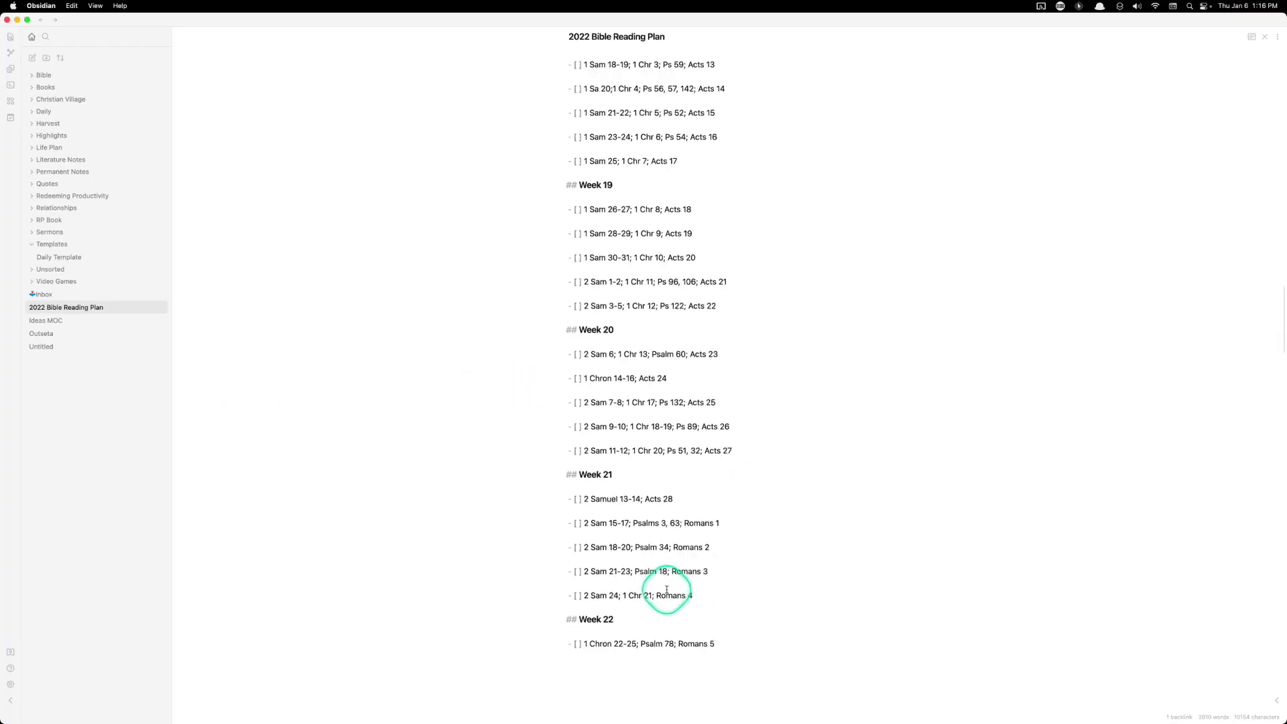
pyautogui.scroll(-8, 665, 583)
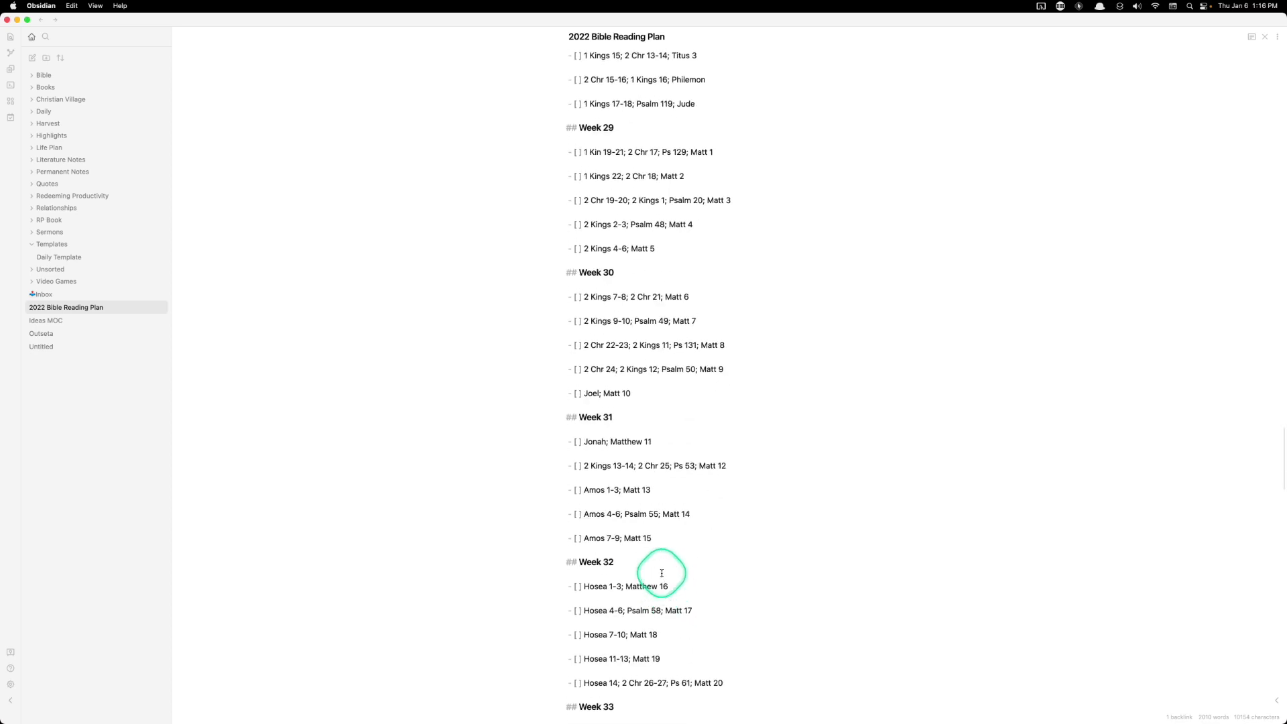
pyautogui.scroll(20, 615, 445)
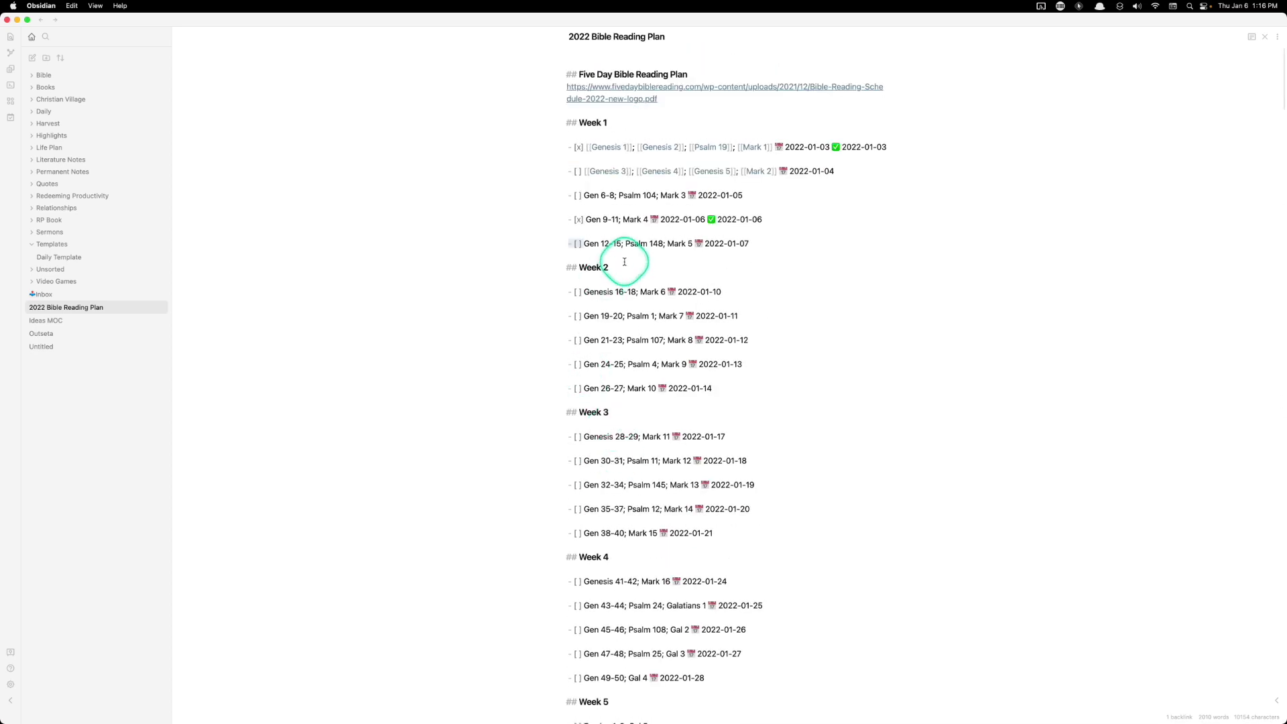
pyautogui.click(814, 287)
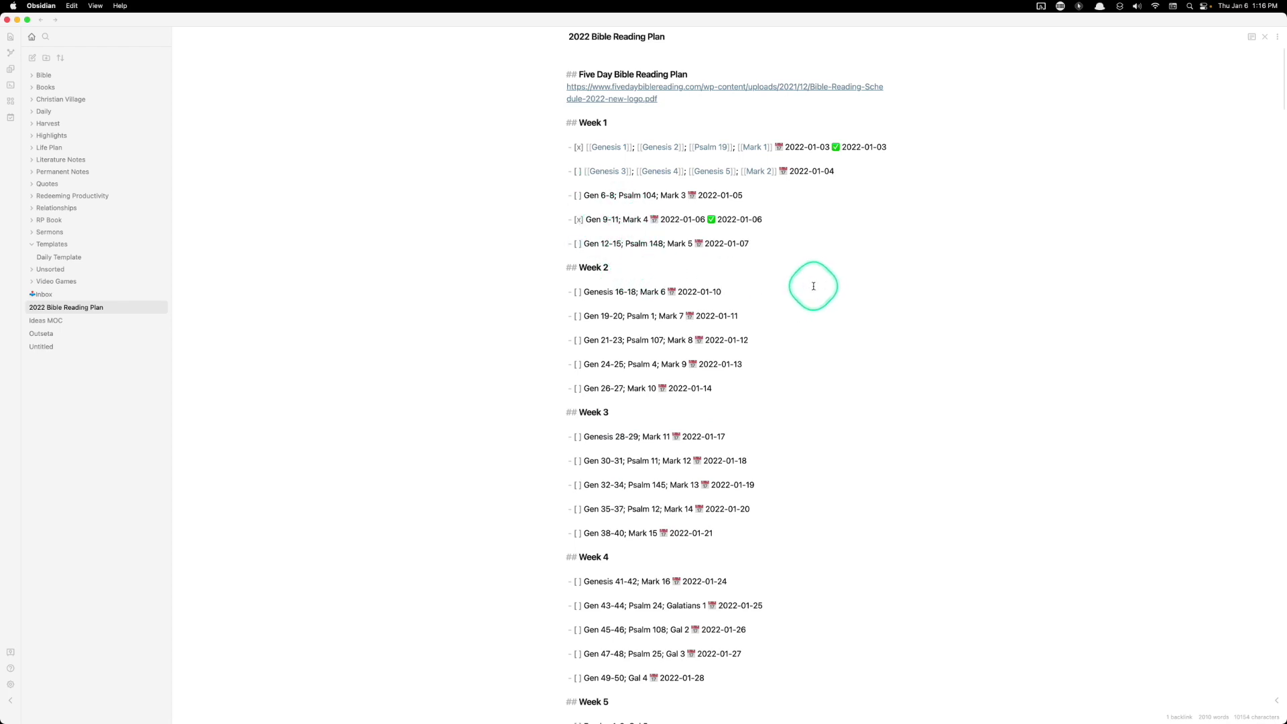
pyautogui.press('super+e')
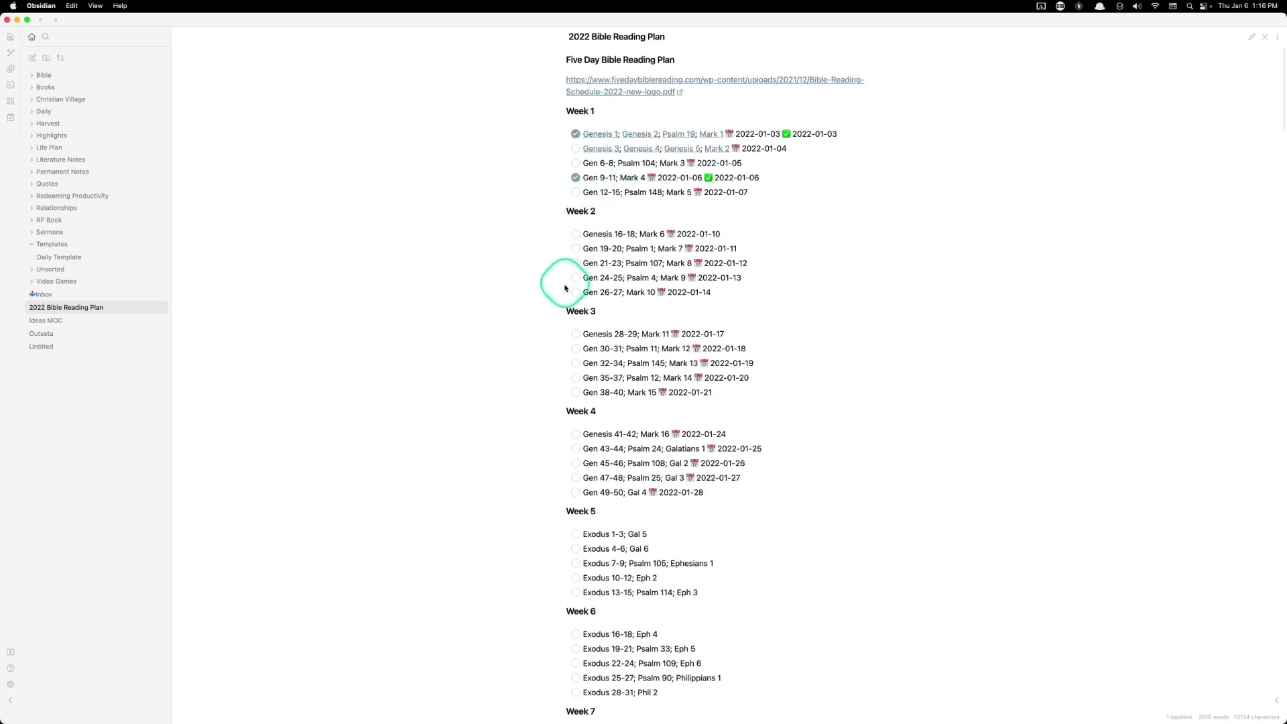
pyautogui.scroll(-2, 689, 439)
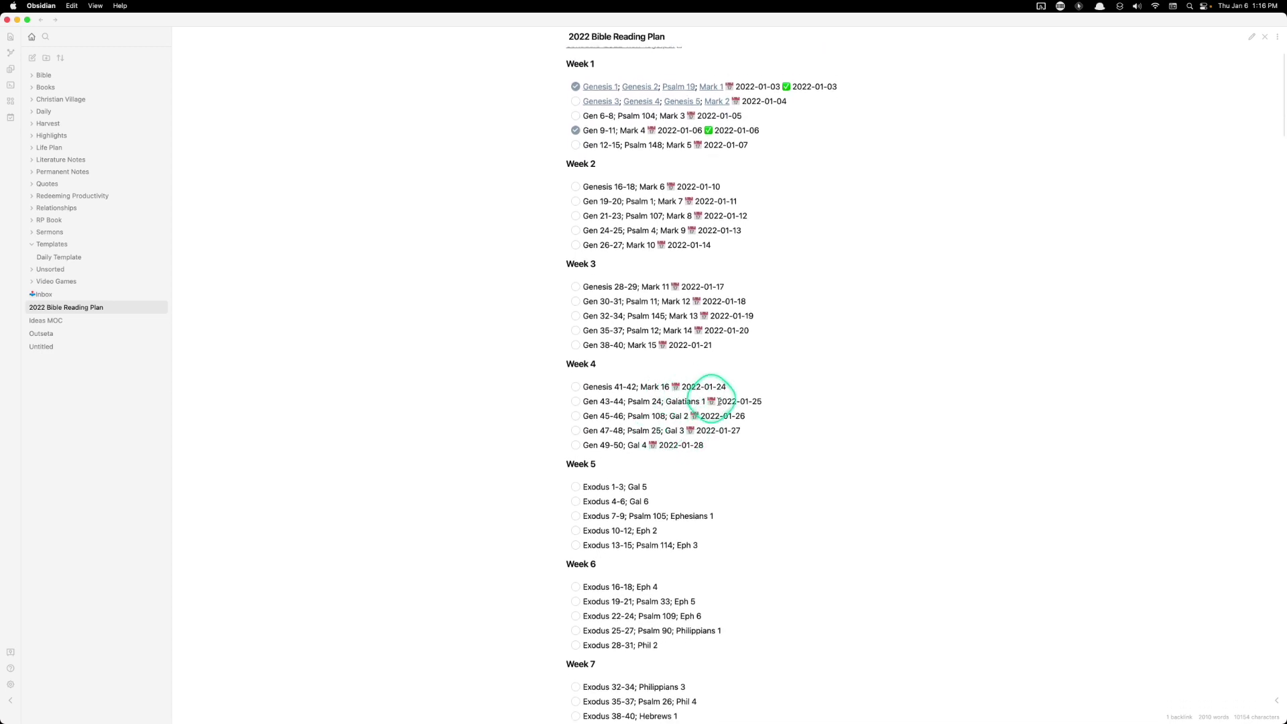
pyautogui.scroll(-6, 669, 406)
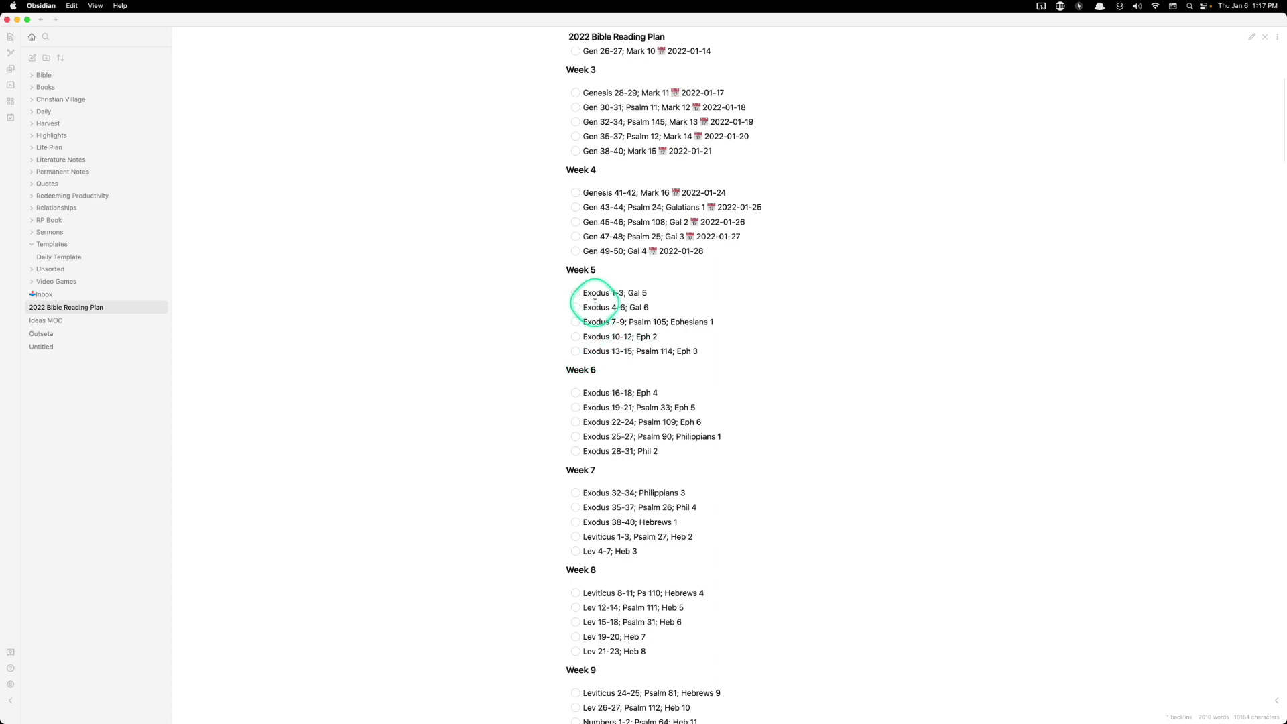
pyautogui.scroll(5, 594, 304)
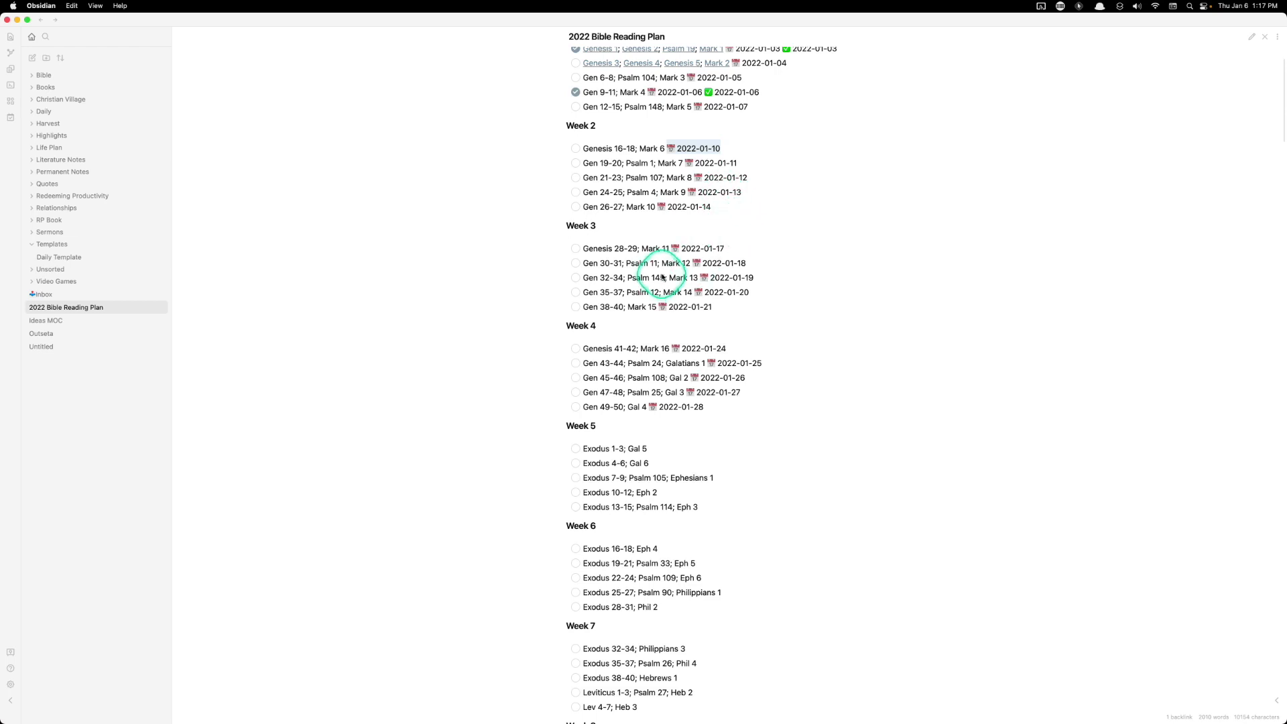
pyautogui.press('super+e')
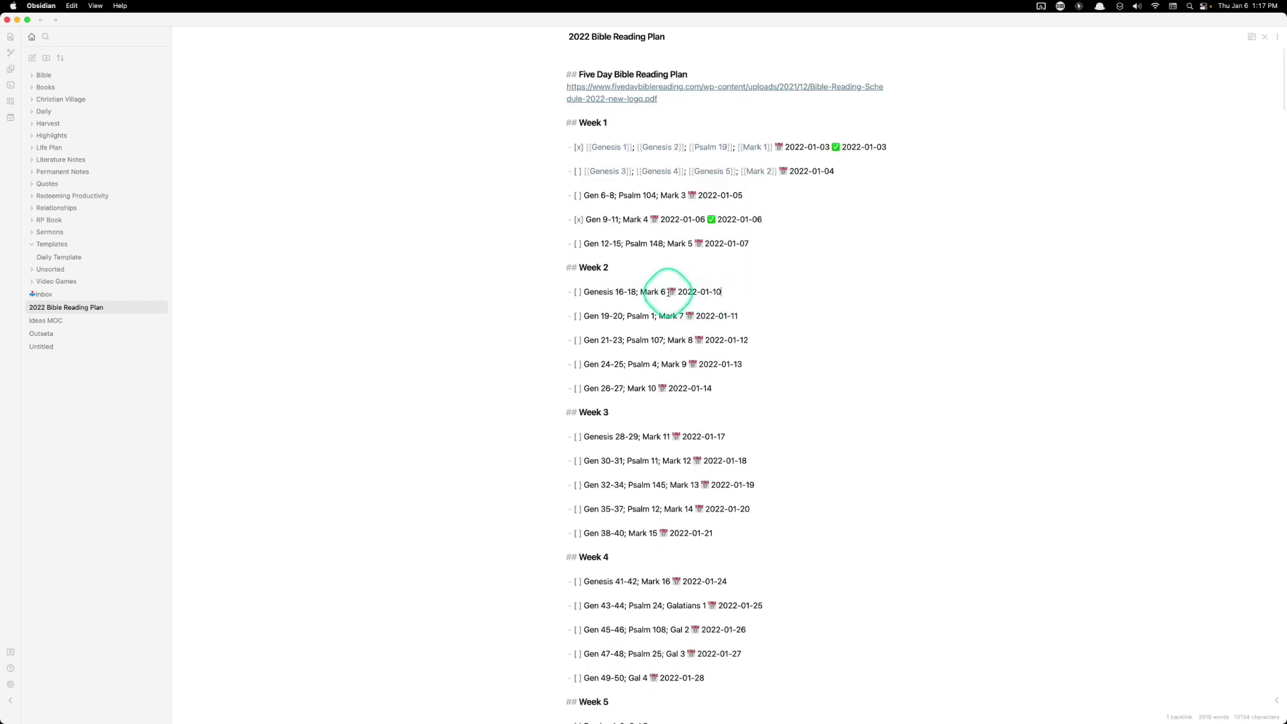
# Step: Select the 2022-01-10 due date and scroll further down the note
pyautogui.moveTo(675, 292); pyautogui.dragTo(718, 292)
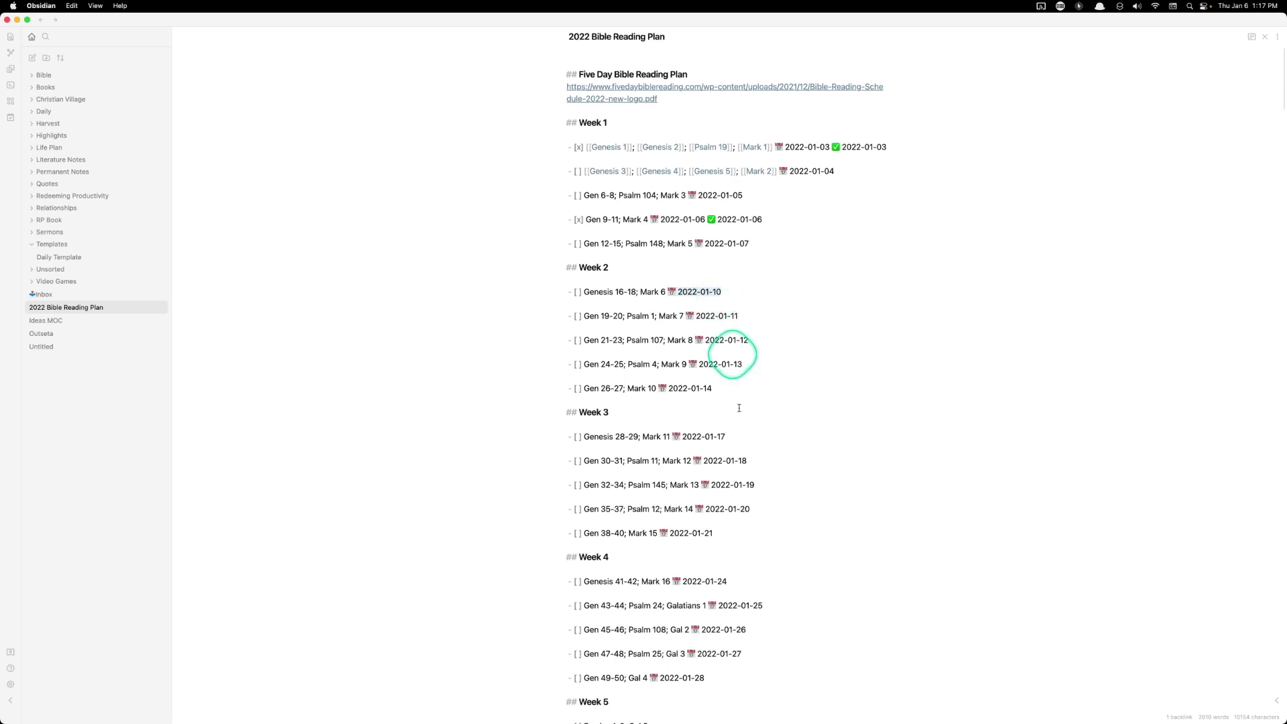
pyautogui.scroll(-5, 700, 546)
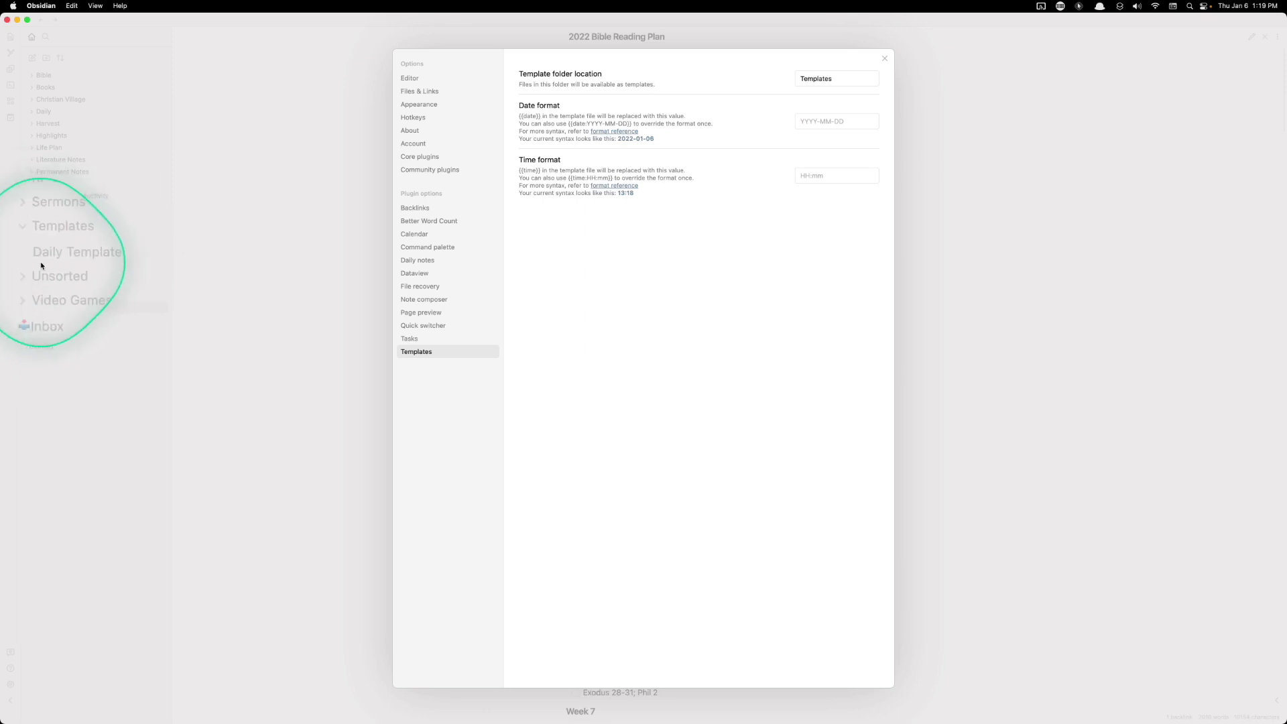
# Step: Open the Daily Template and delete the schedule sections, feelings heading and blank line
pyautogui.click(885, 59)
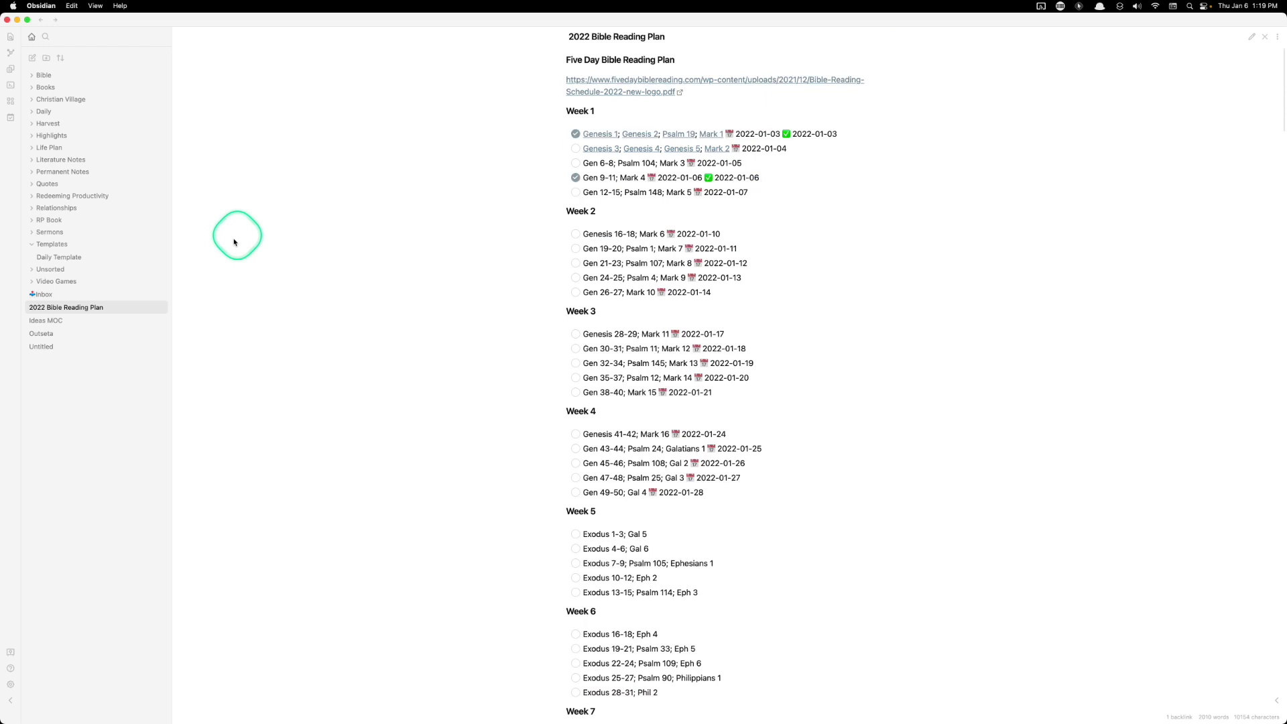
pyautogui.click(59, 258)
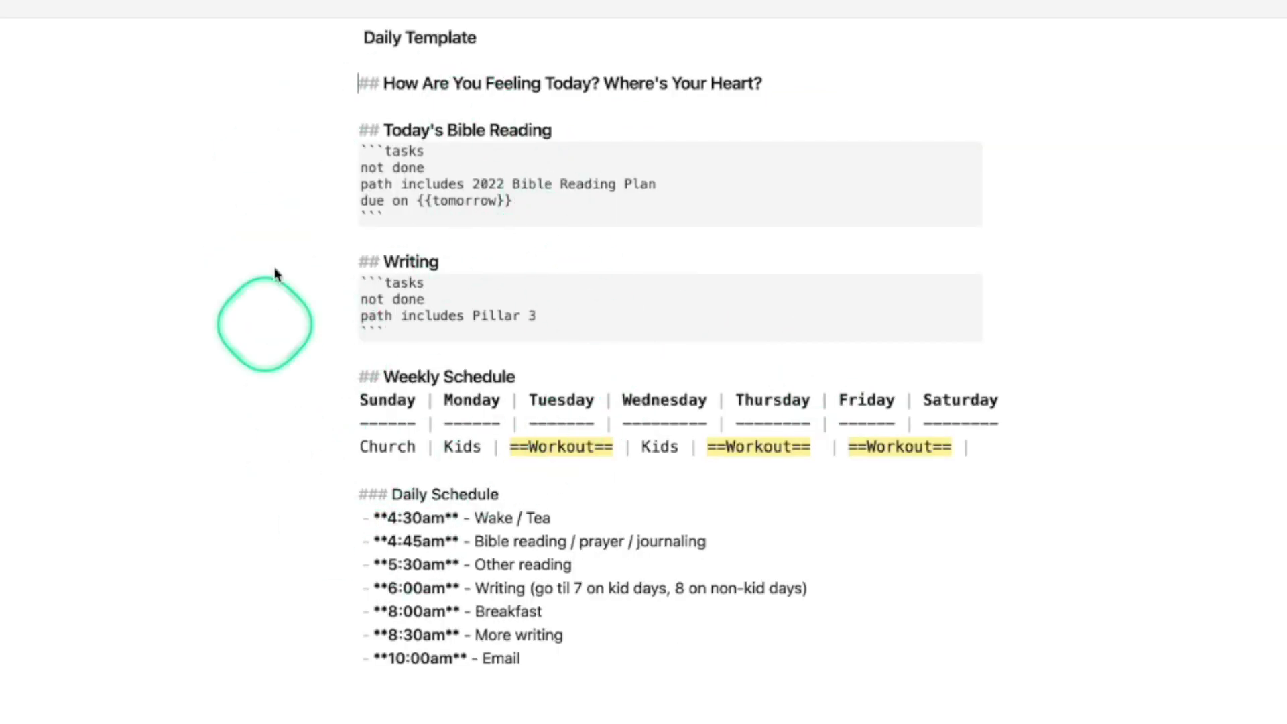
pyautogui.moveTo(542, 660); pyautogui.dragTo(308, 272)
pyautogui.press('BackSpace')
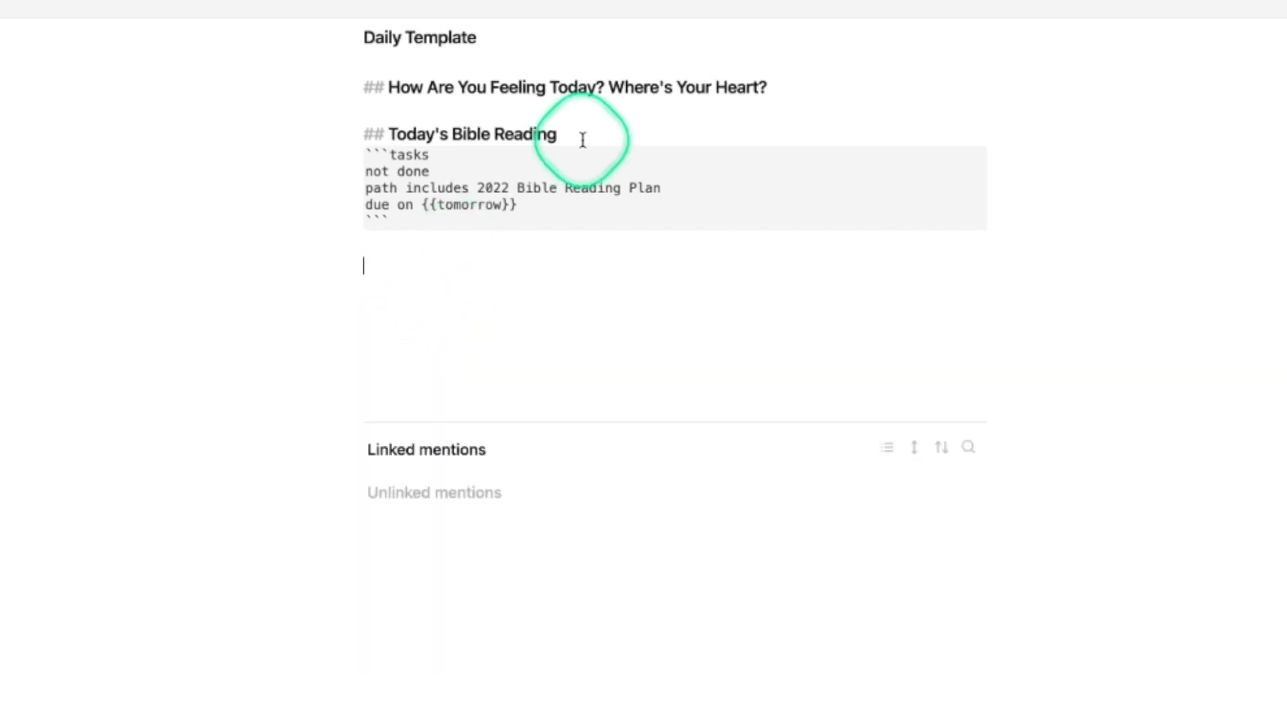
pyautogui.tripleClick(590, 88)
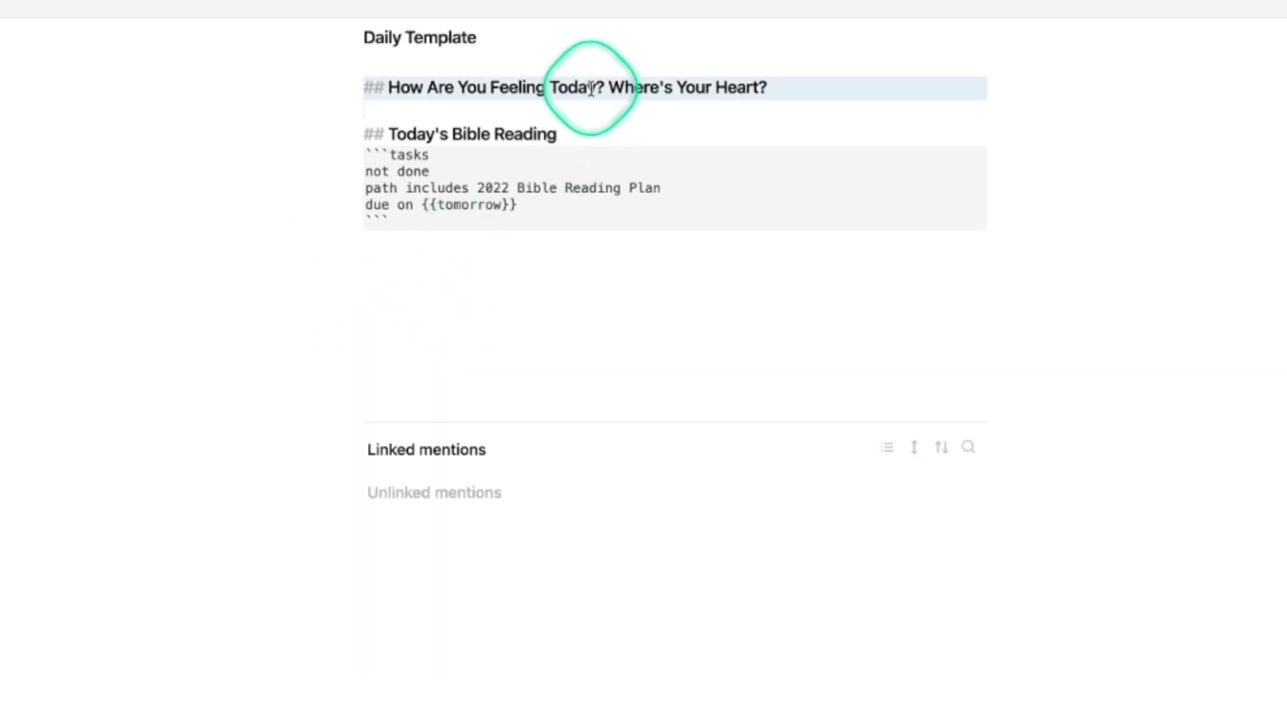
pyautogui.press('BackSpace')
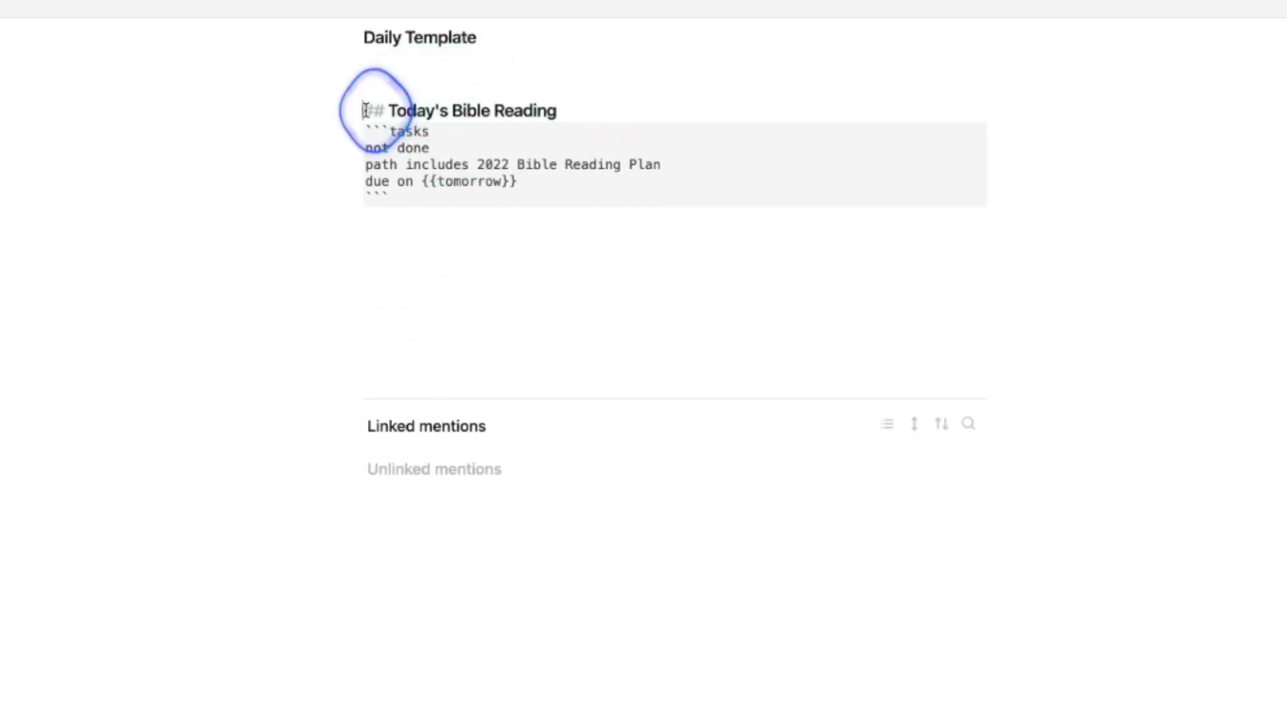
pyautogui.press('BackSpace')
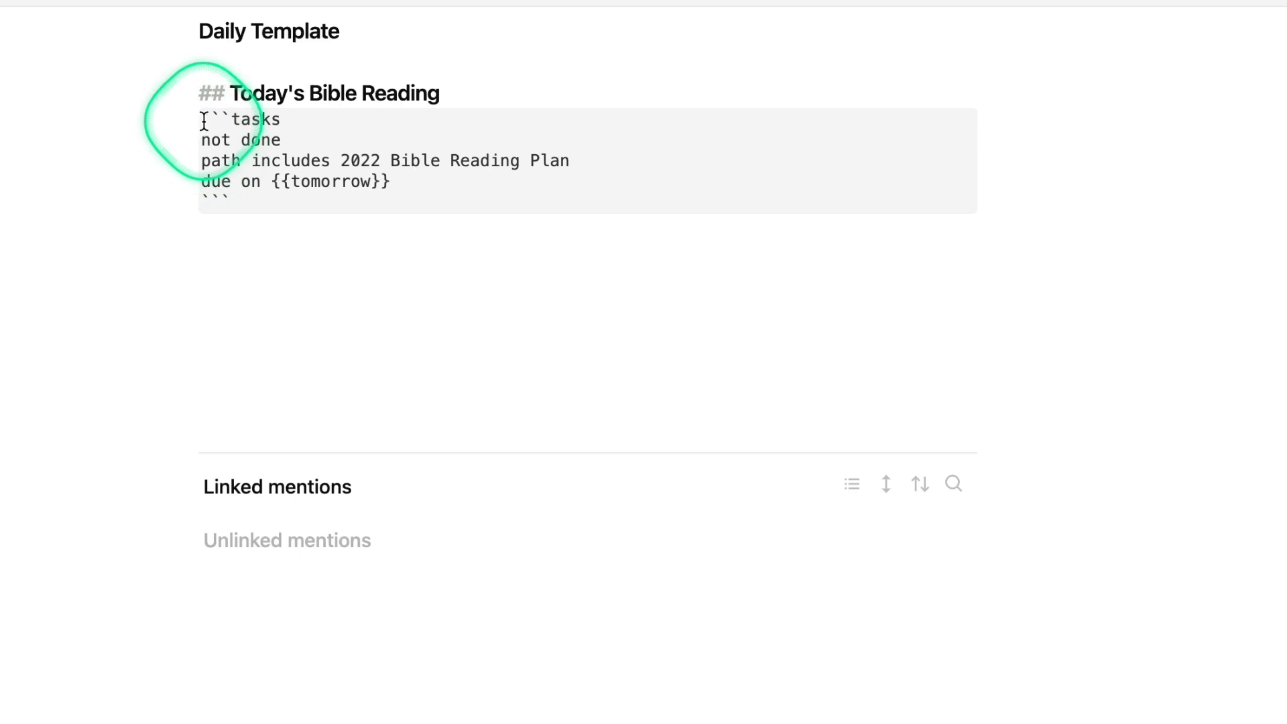
# Step: Highlight the query's not done and path includes filter lines to explain them
pyautogui.moveTo(201, 118); pyautogui.dragTo(239, 194)
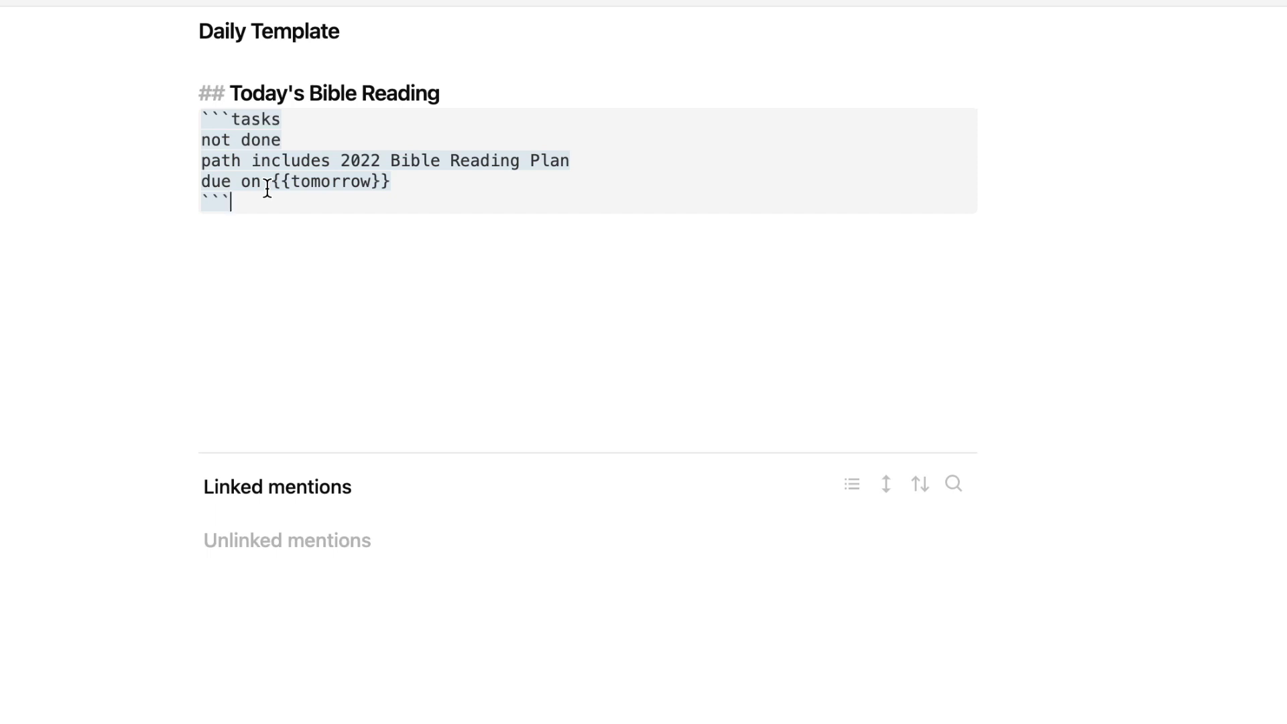
pyautogui.press('Right')
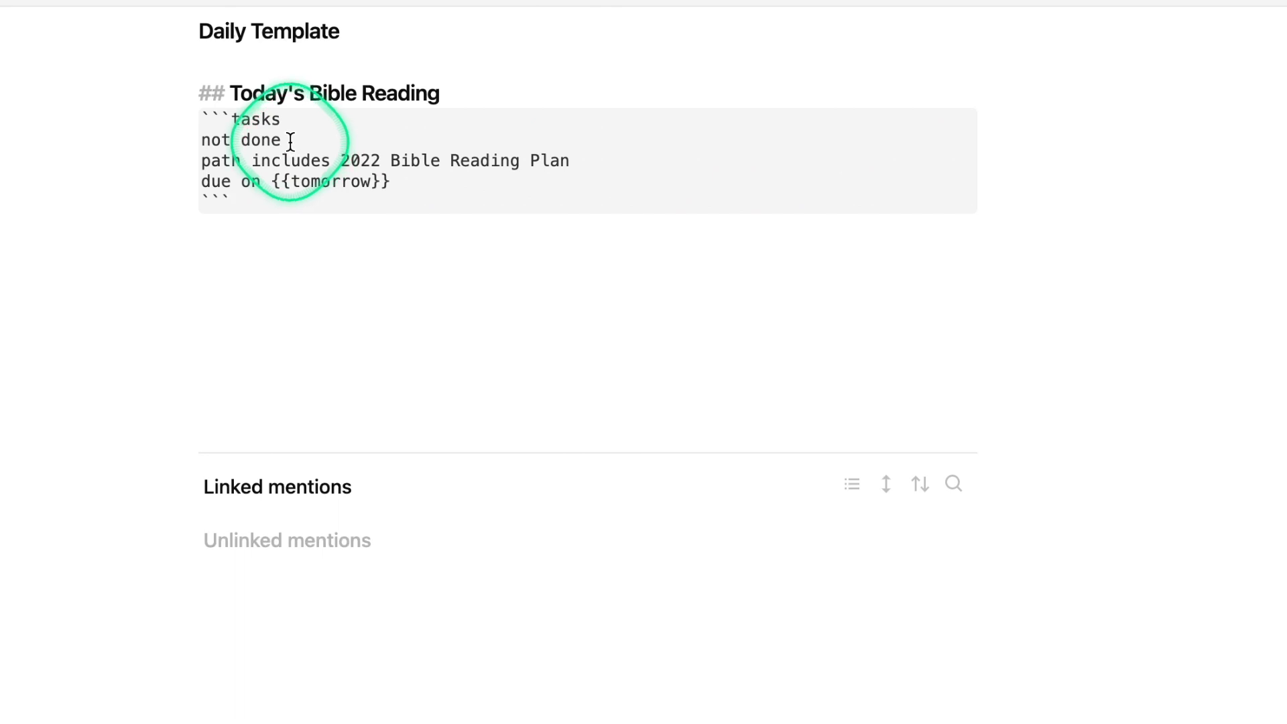
pyautogui.moveTo(293, 139); pyautogui.dragTo(207, 143)
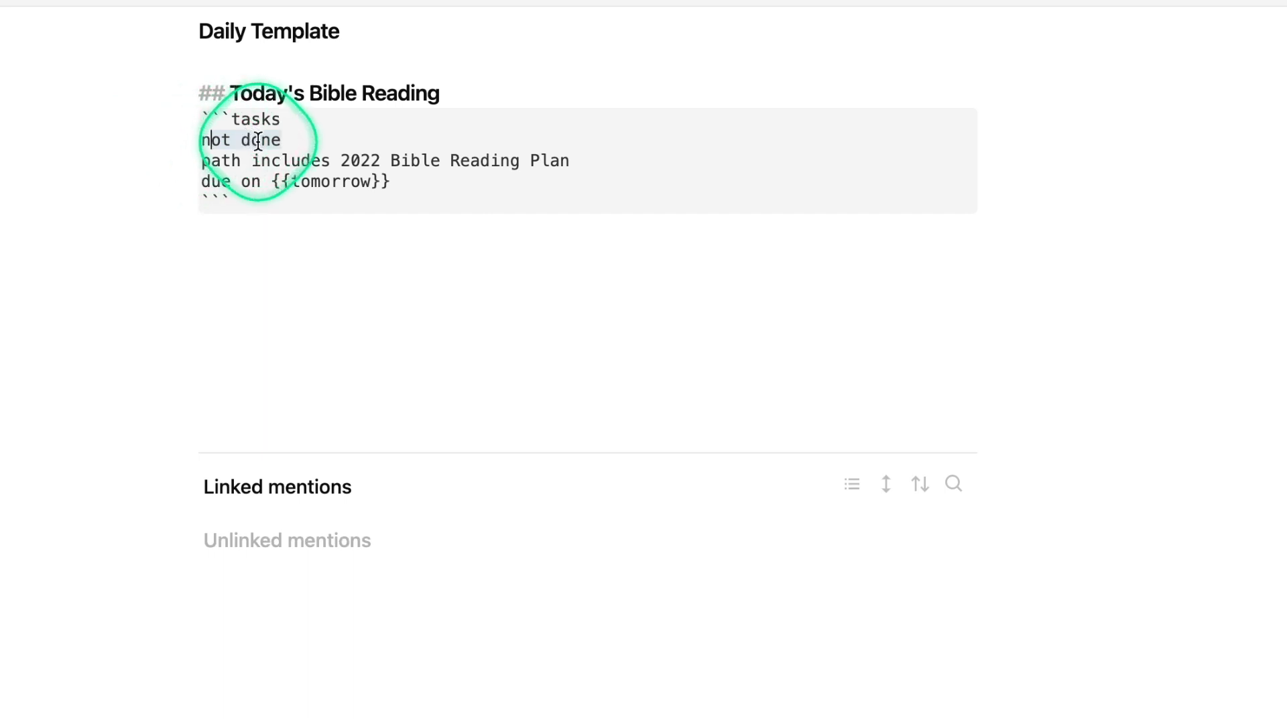
pyautogui.moveTo(202, 160); pyautogui.dragTo(574, 164)
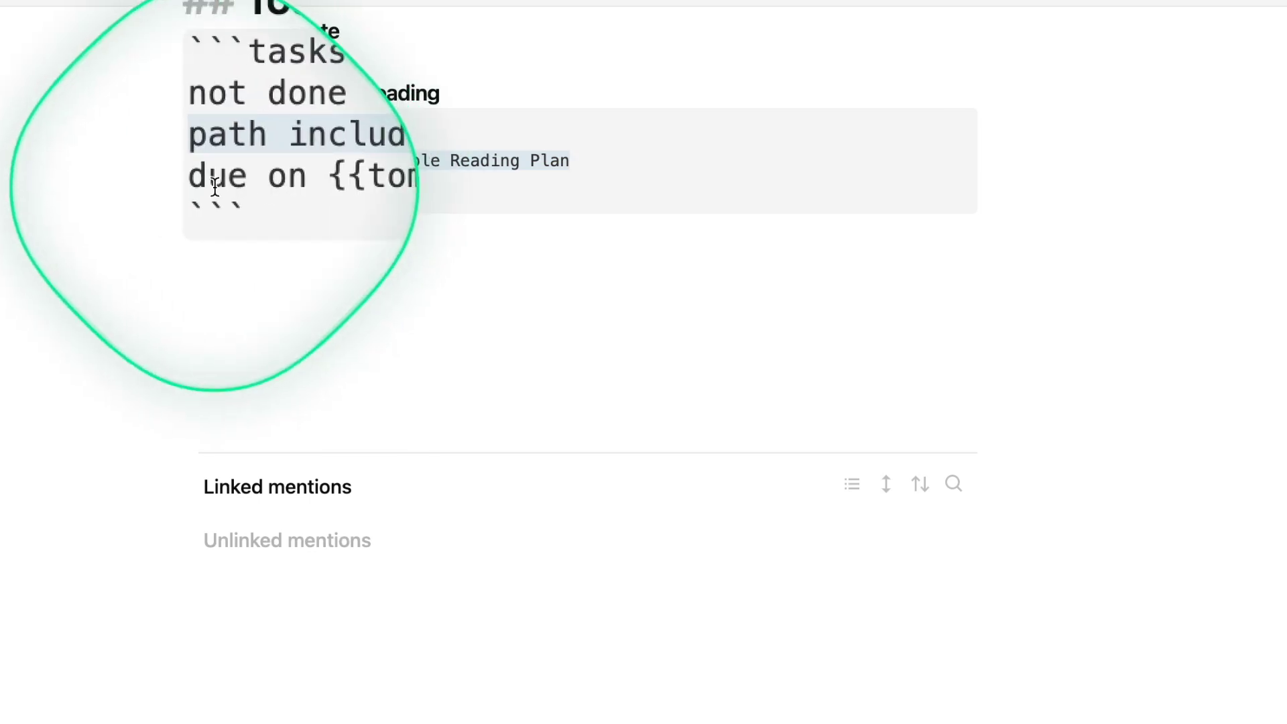
# Step: Try edits to the due condition, then restore '{{tomorrow}}' in the tasks query
pyautogui.click(254, 191)
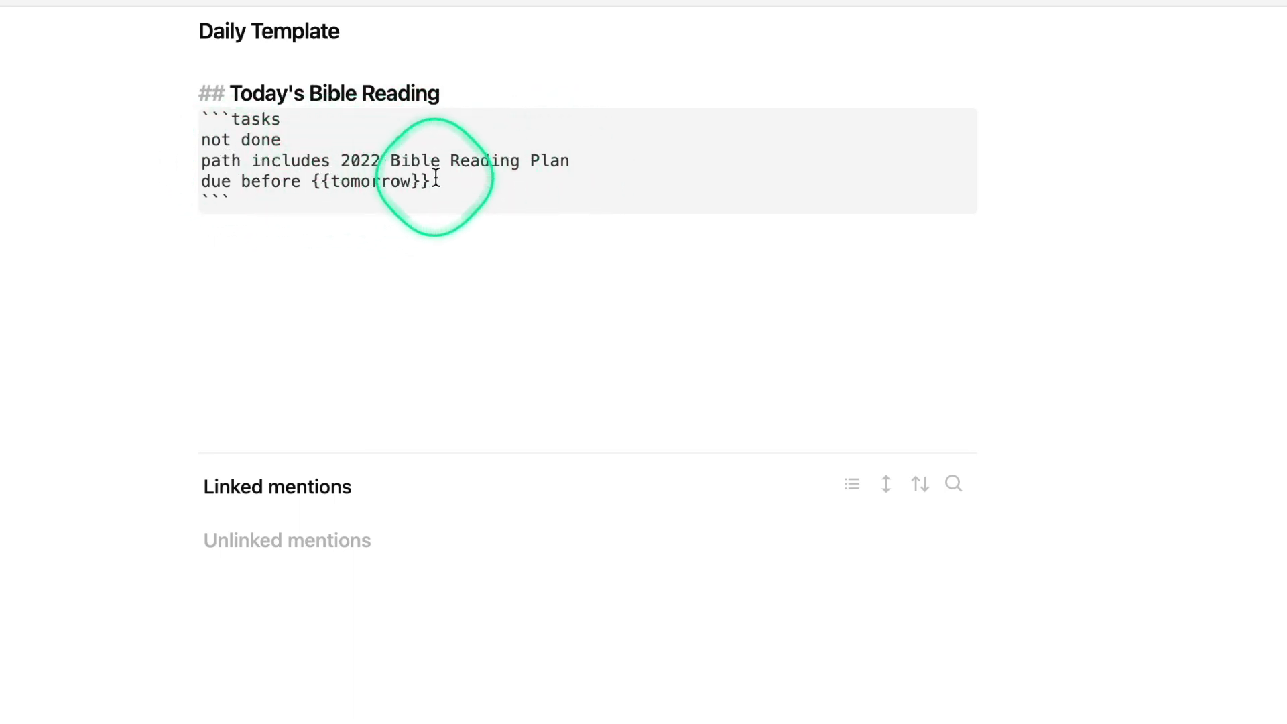
pyautogui.doubleClick(332, 181)
pyautogui.press('super+c')
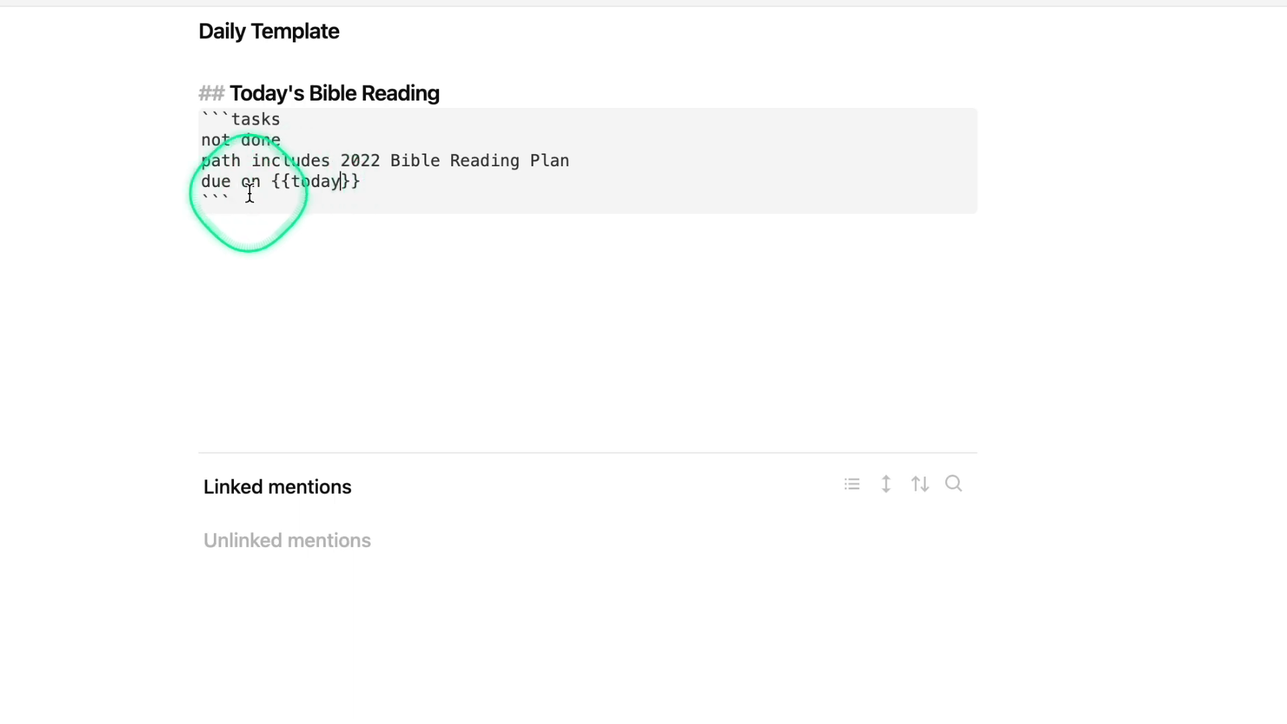
pyautogui.doubleClick(301, 180)
pyautogui.press('super+v')
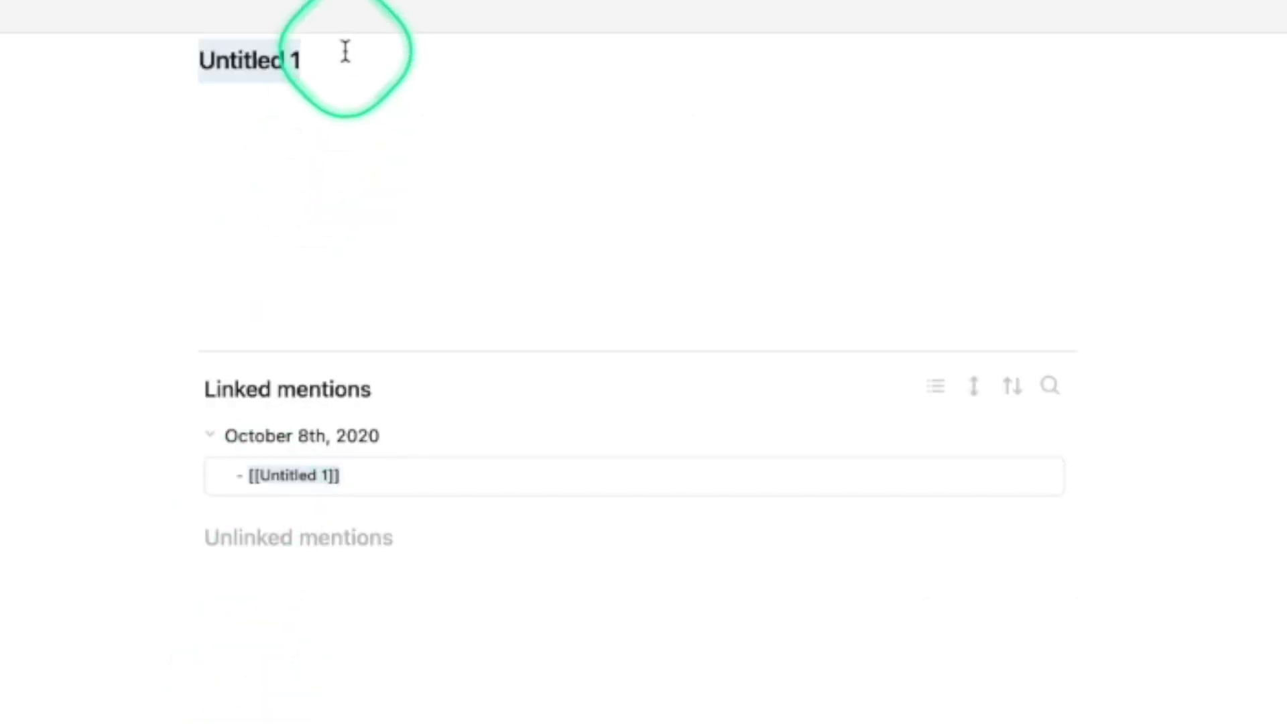
# Step: Title the new note 'Today's Note Demo' and insert the Daily Template from the command palette
pyautogui.write("Today's Note Demo")
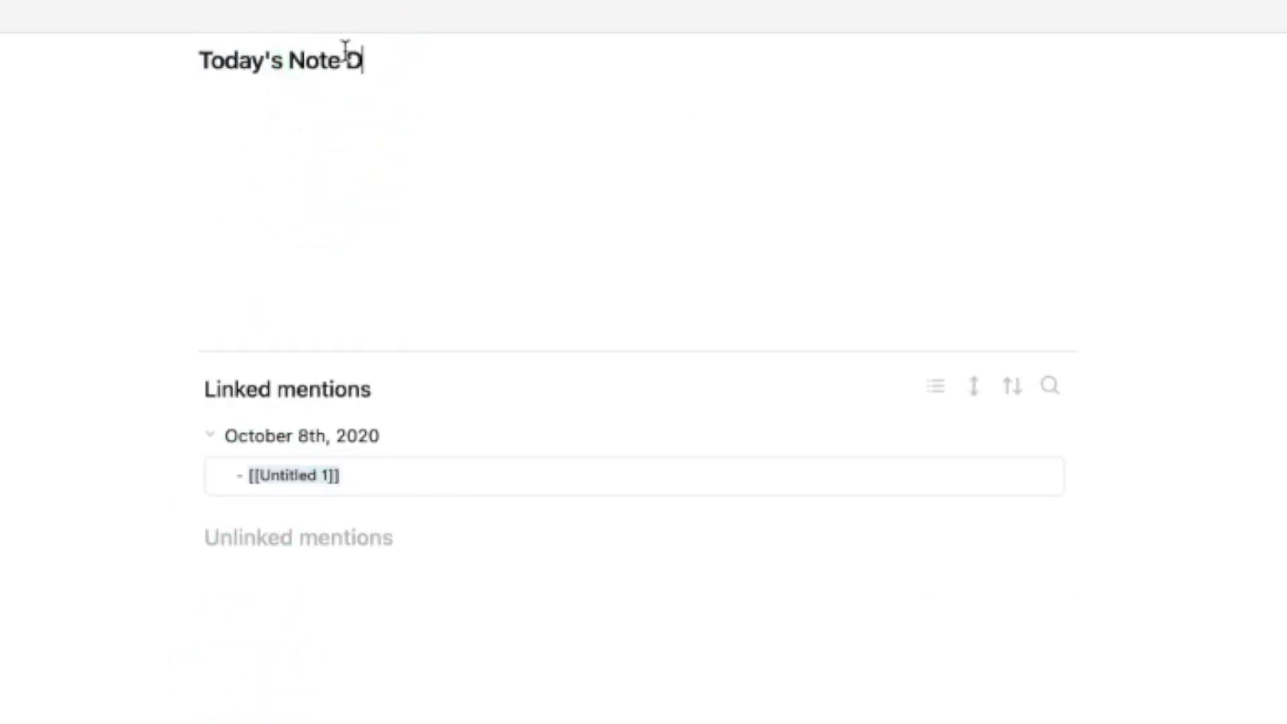
pyautogui.press('super+p')
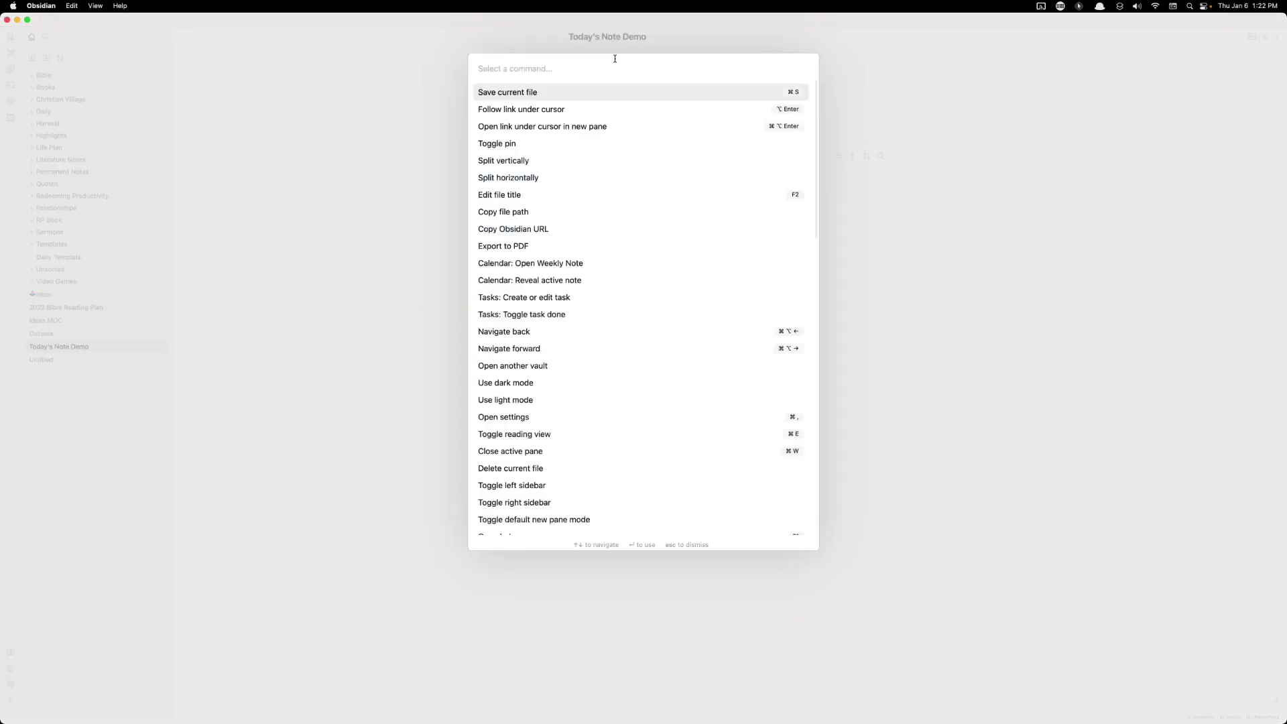
pyautogui.write('templat')
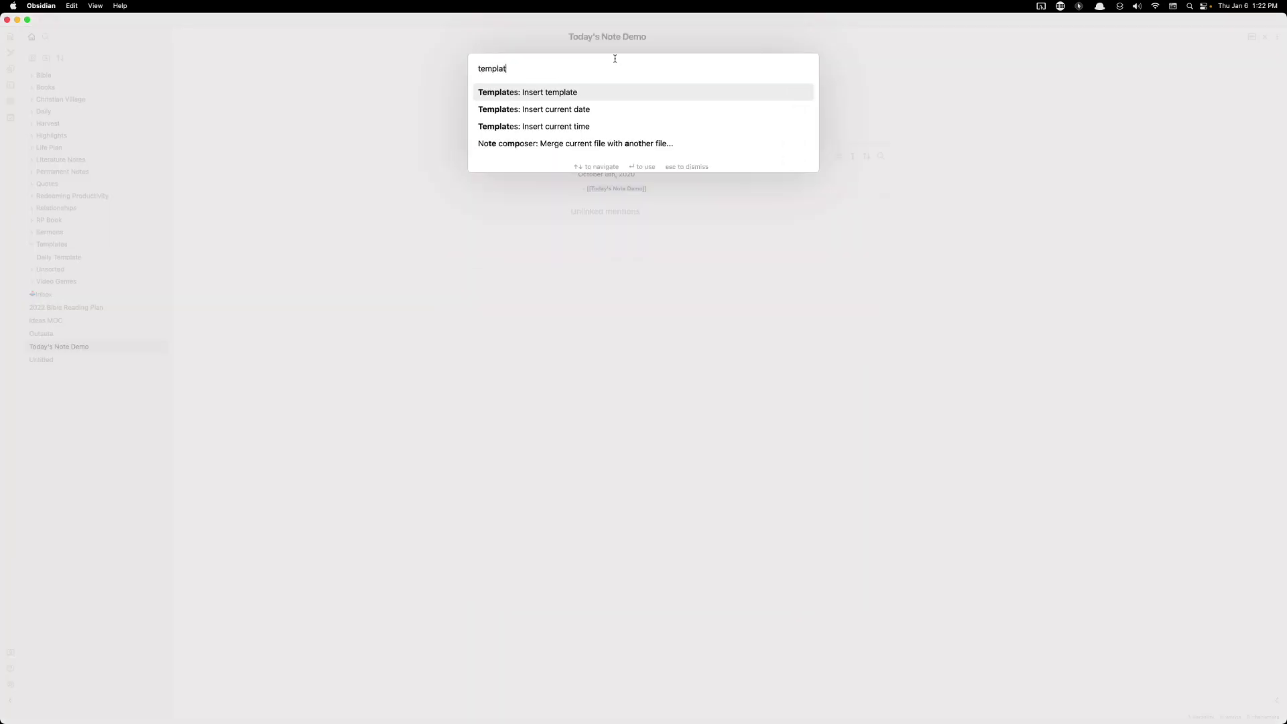
pyautogui.press('Return')
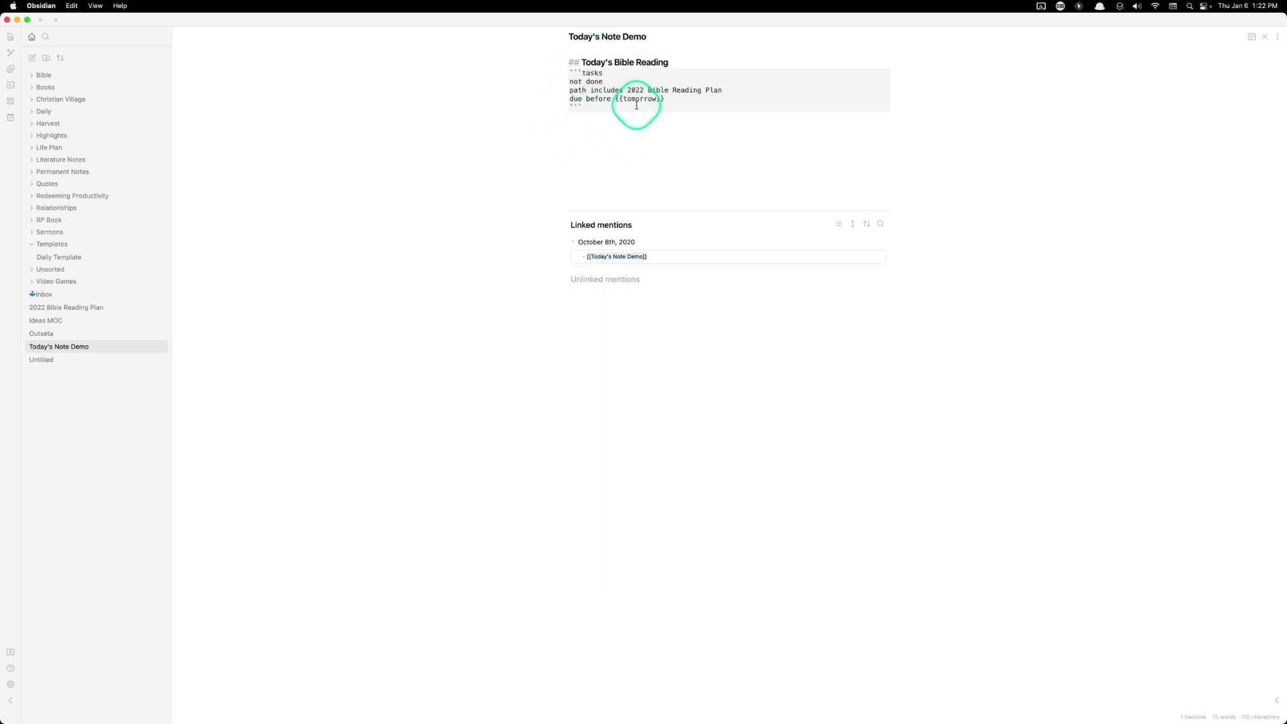
# Step: Render the query in reading view and check off the Genesis 3 reading task
pyautogui.press('super+e')
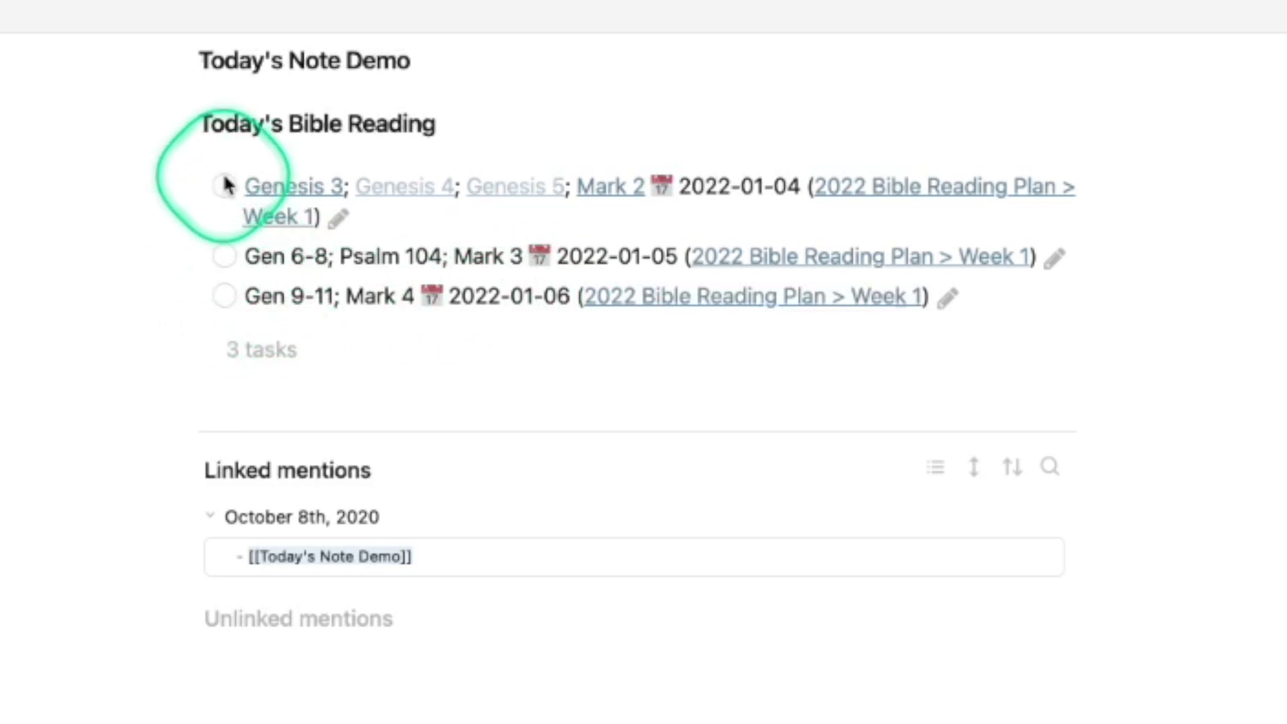
pyautogui.moveTo(837, 201)
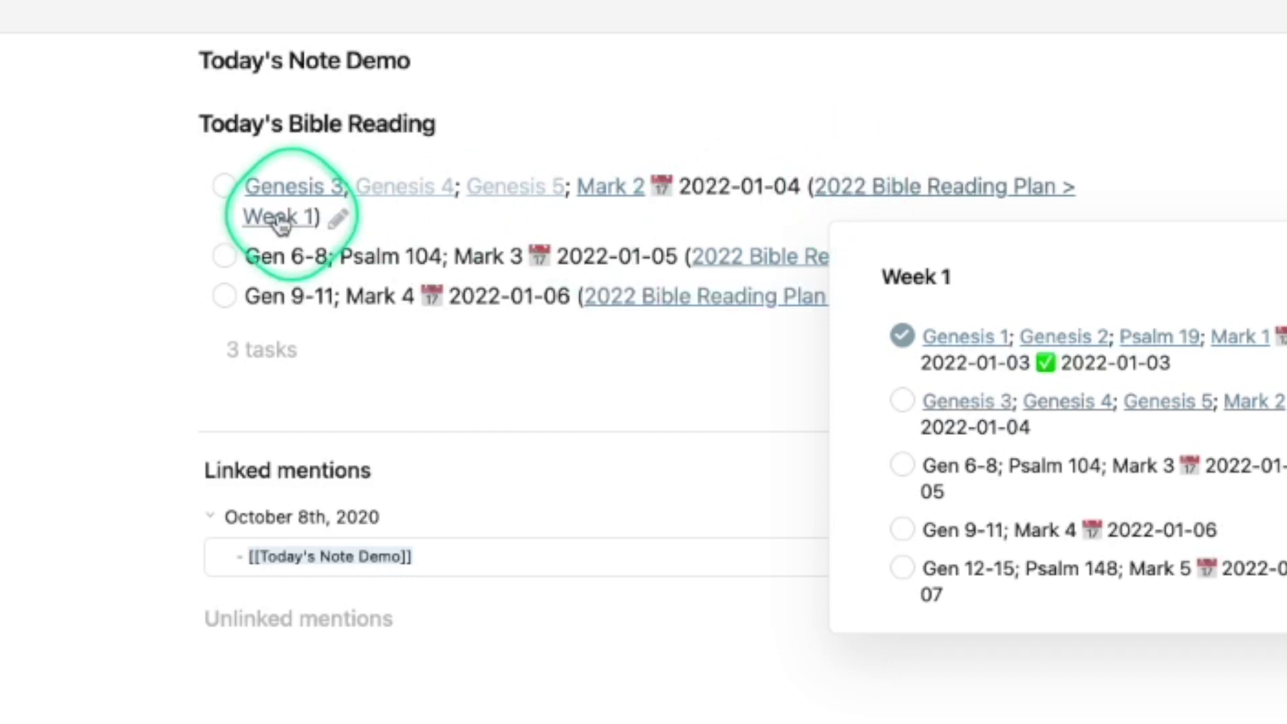
pyautogui.click(224, 187)
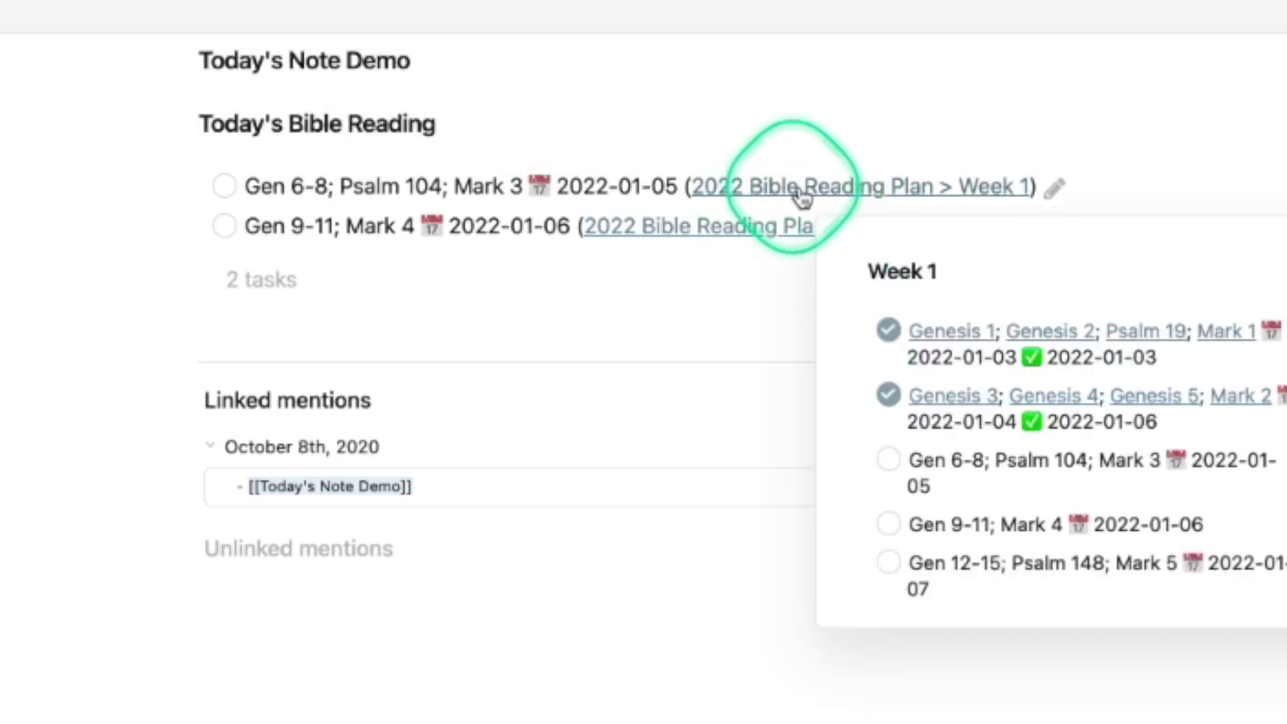
# Step: Open the reading plan at Week 1 and check off the Gen 6-8 reading
pyautogui.click(772, 194)
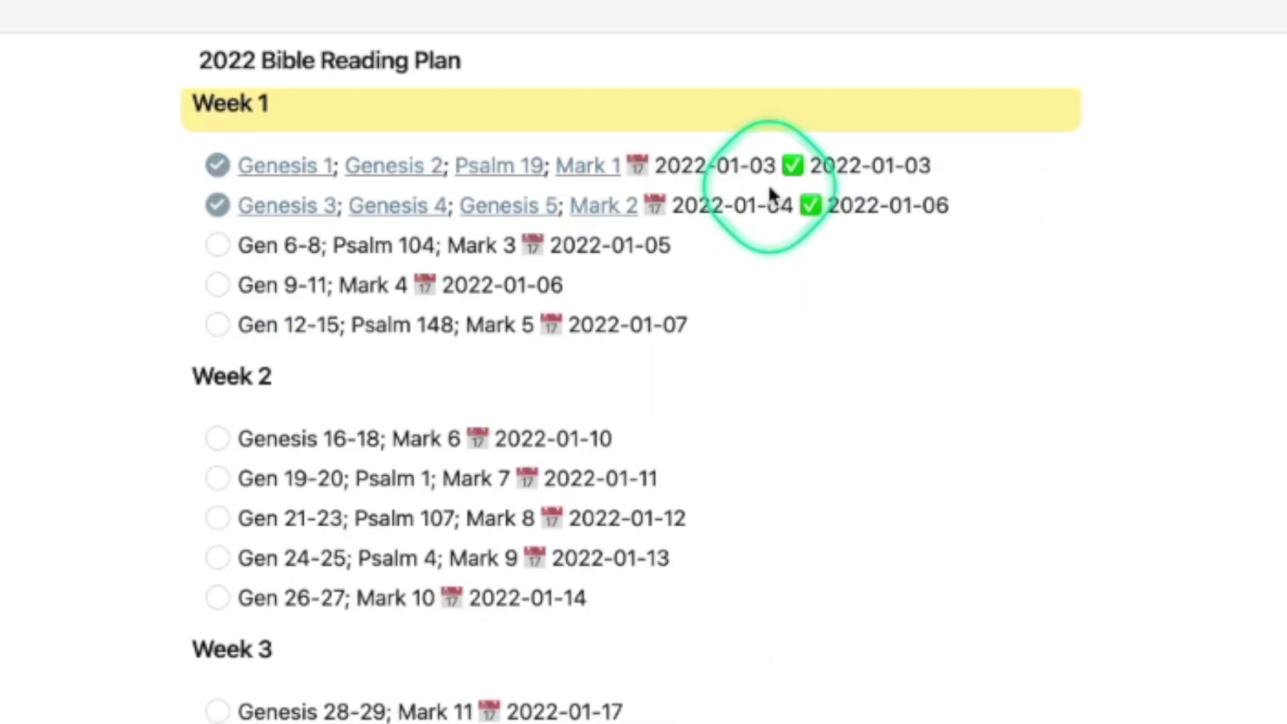
pyautogui.scroll(2, 388, 503)
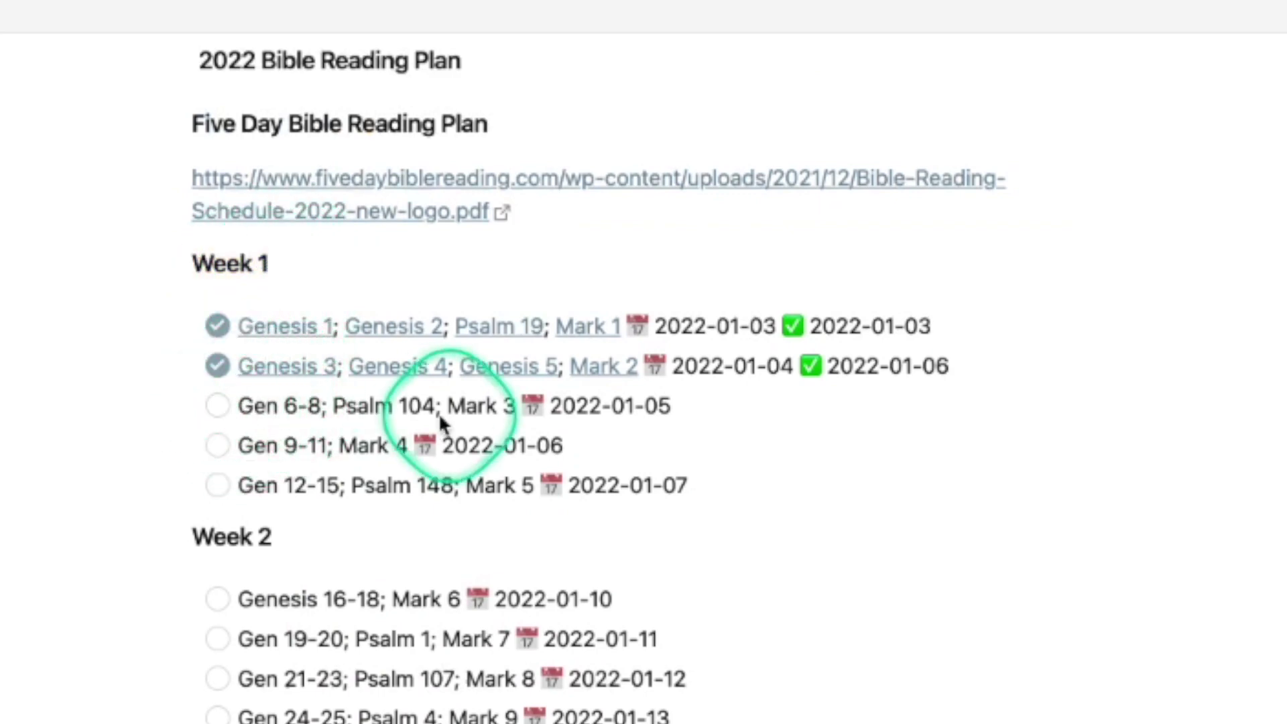
pyautogui.click(217, 405)
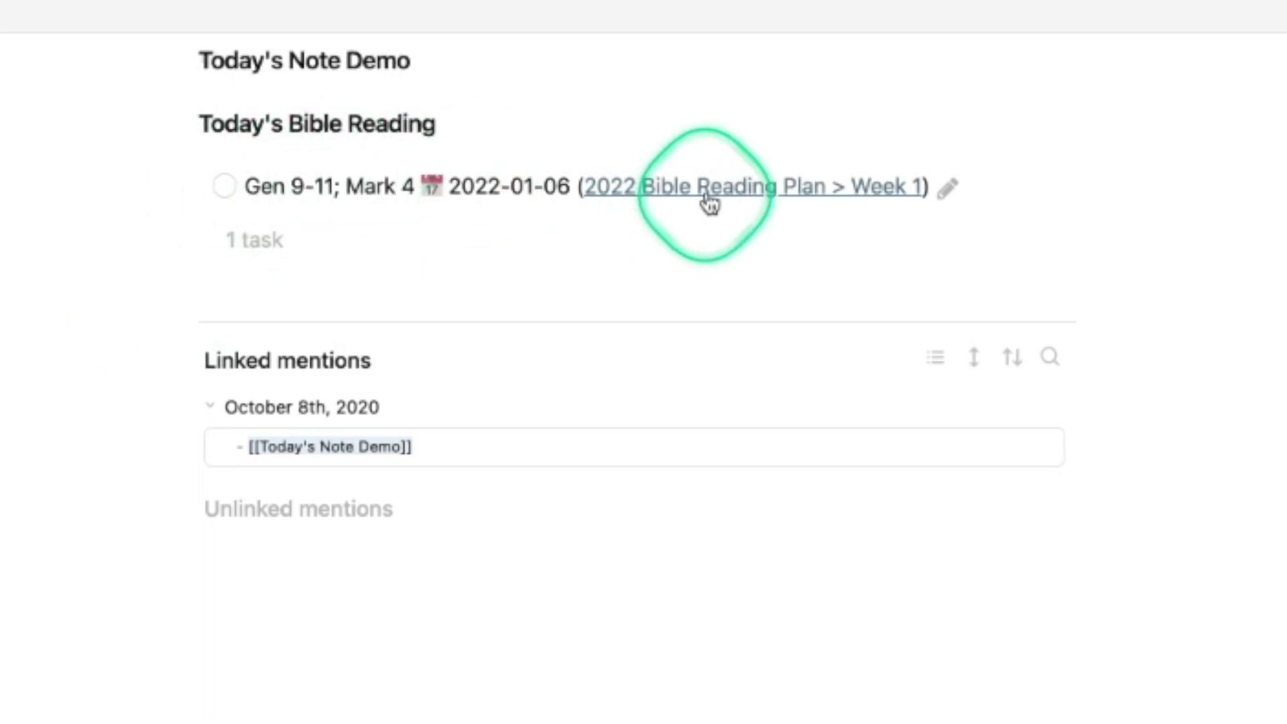
pyautogui.moveTo(709, 203)
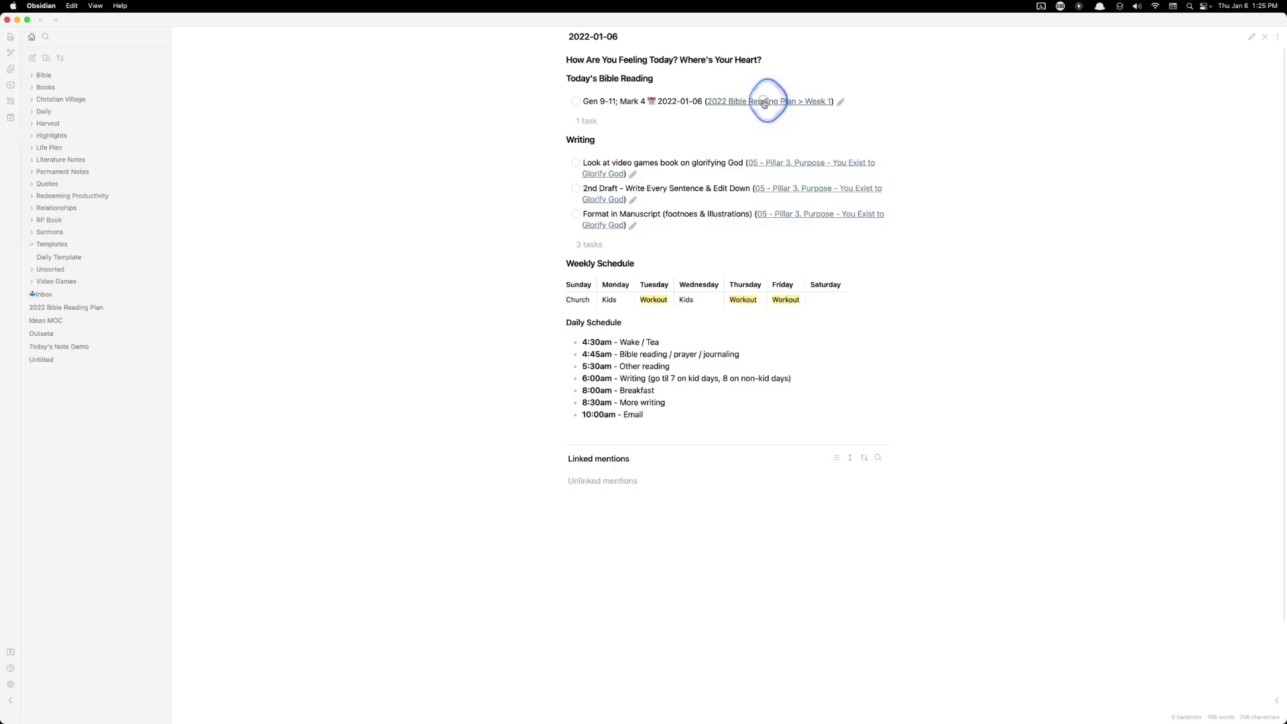
# Step: Open the 2022 Bible Reading Plan note at its Week 1 readings from the task list
pyautogui.click(764, 101)
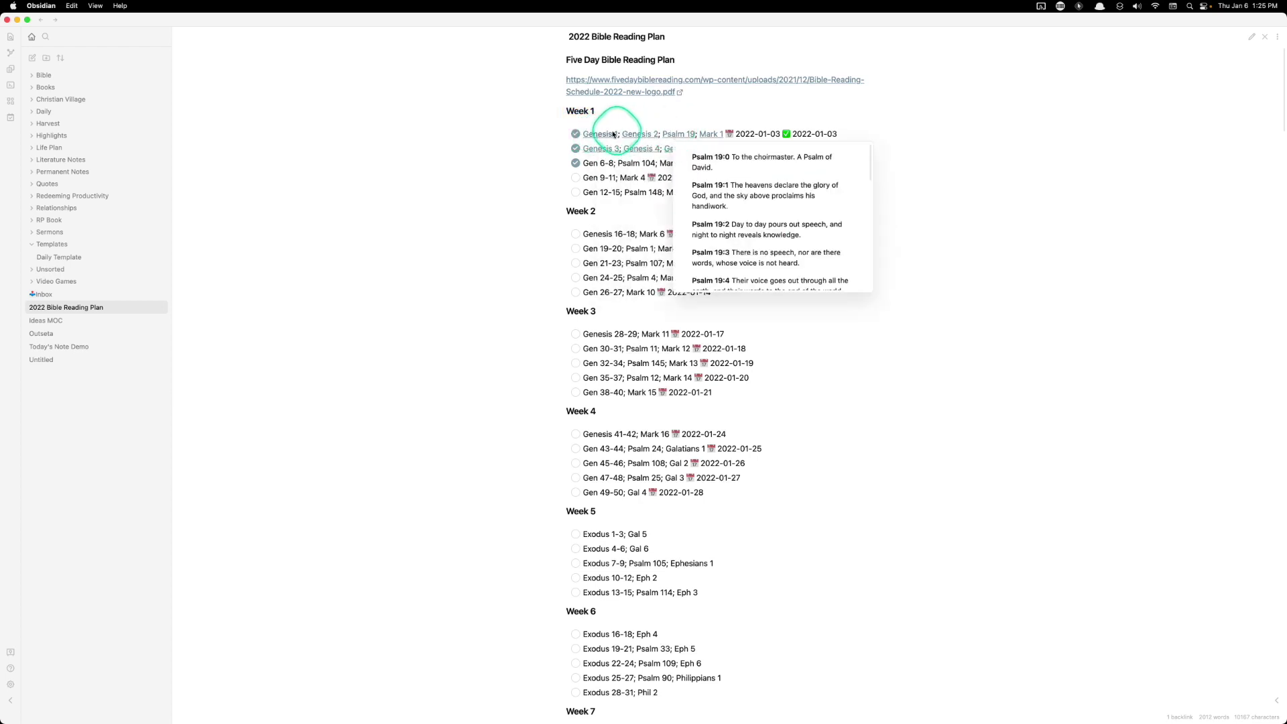
# Step: Read through the Genesis 1 passage note, then go back to the reading plan
pyautogui.moveTo(601, 137)
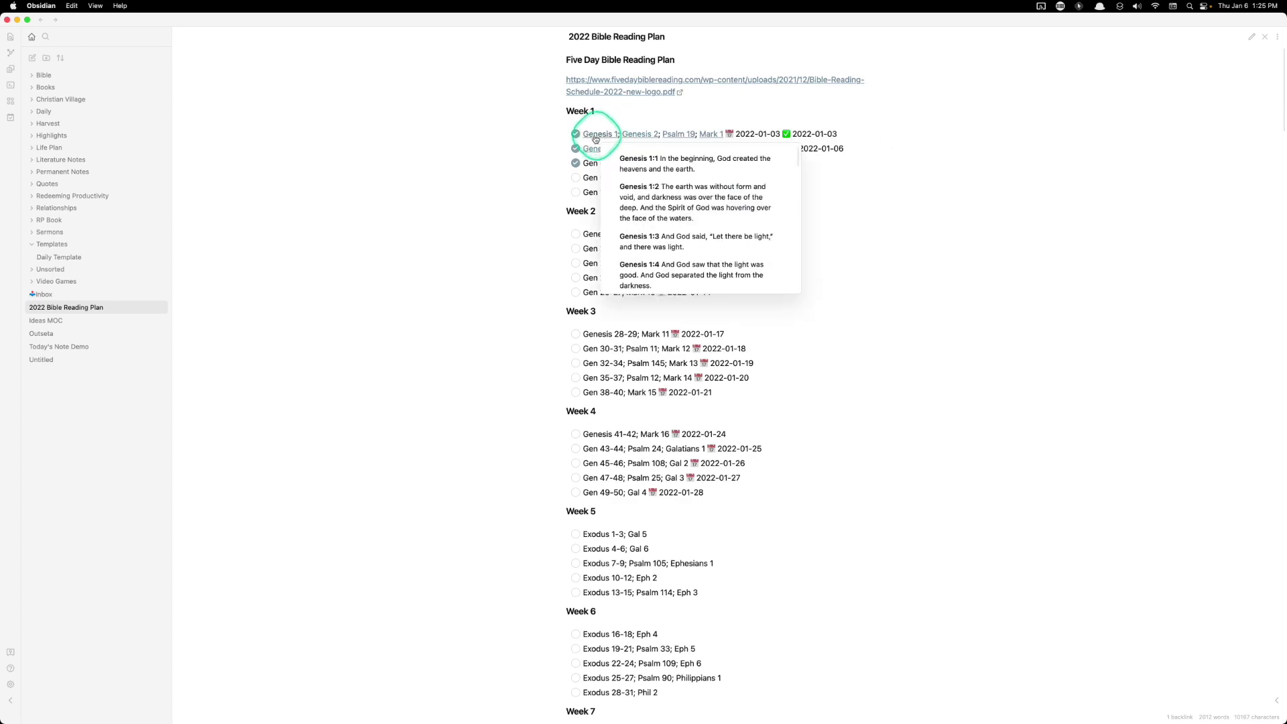
pyautogui.click(602, 136)
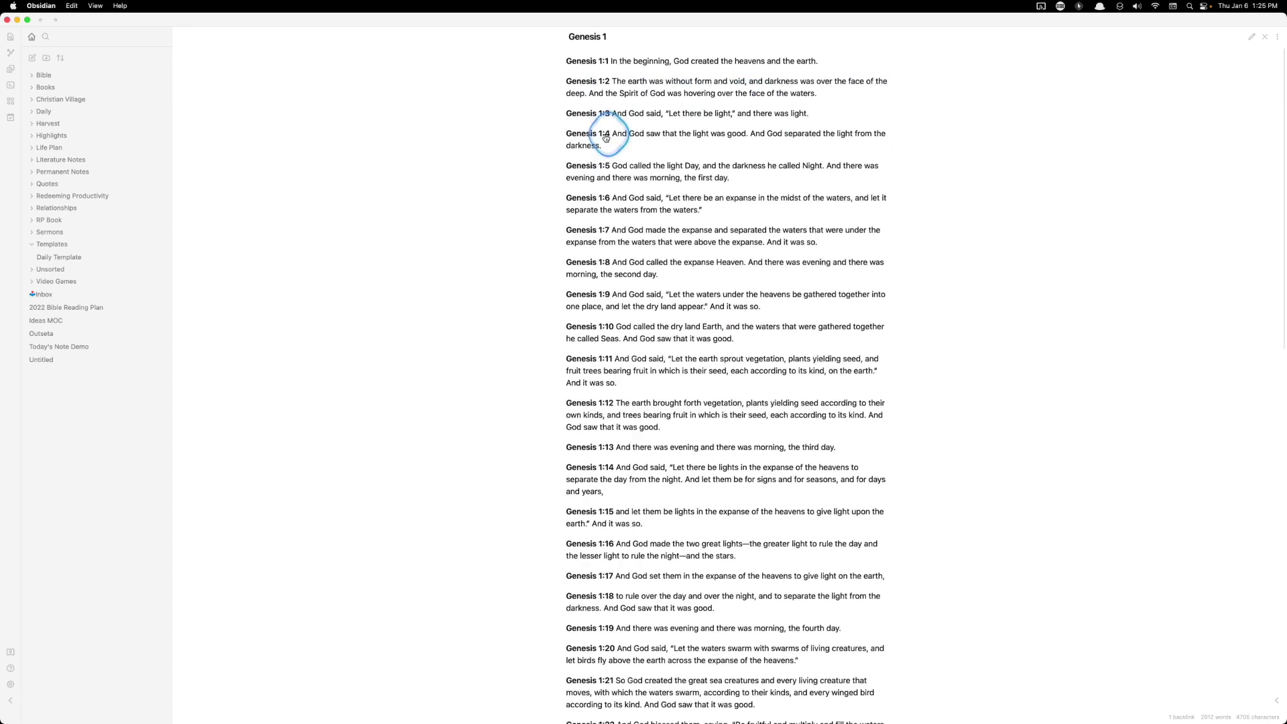
pyautogui.scroll(-20, 675, 454)
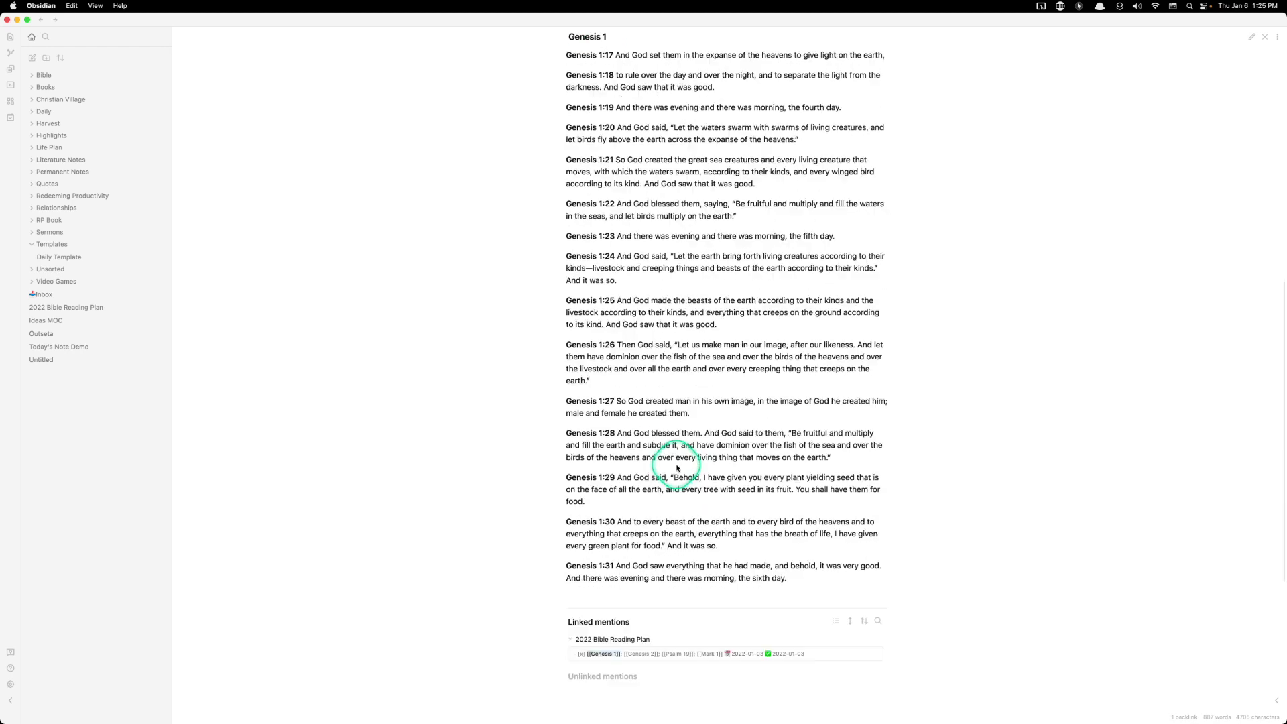
pyautogui.scroll(20, 677, 468)
pyautogui.scroll(5, 677, 468)
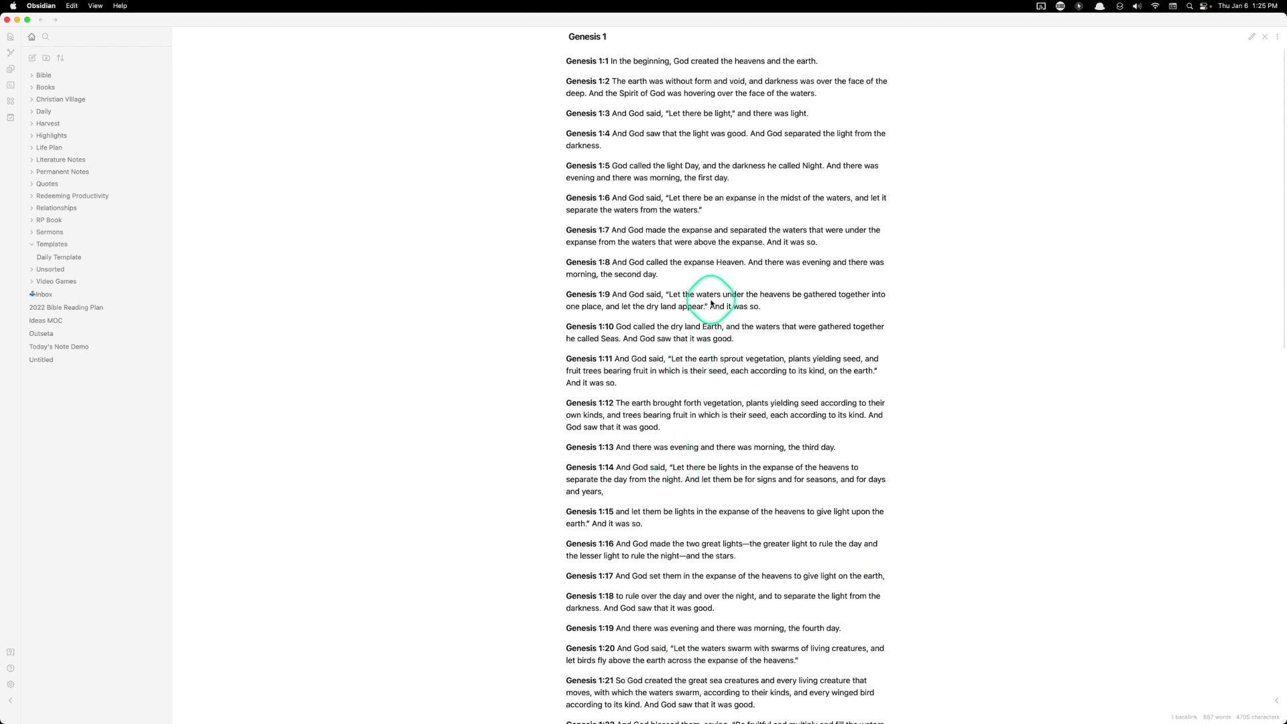
pyautogui.press('super+alt+Left')
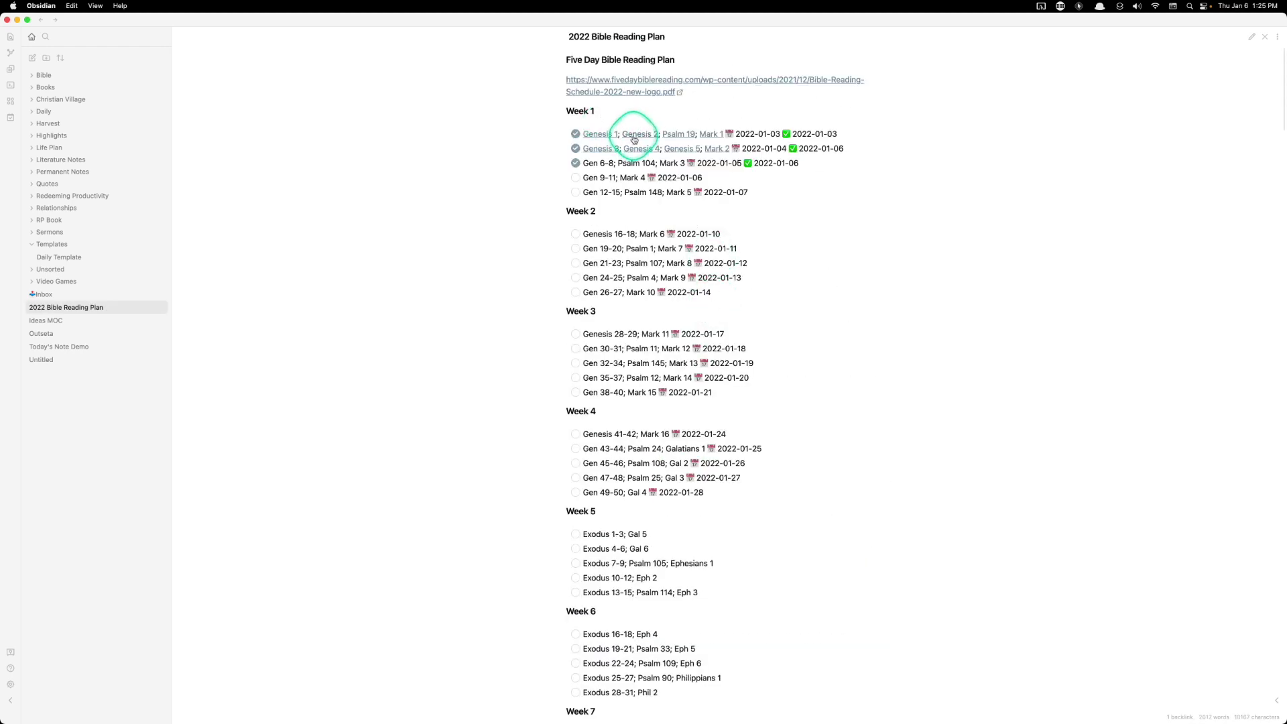
# Step: Create a Genesis 5 note from its link and return to the 2022 Bible Reading Plan
pyautogui.moveTo(682, 136)
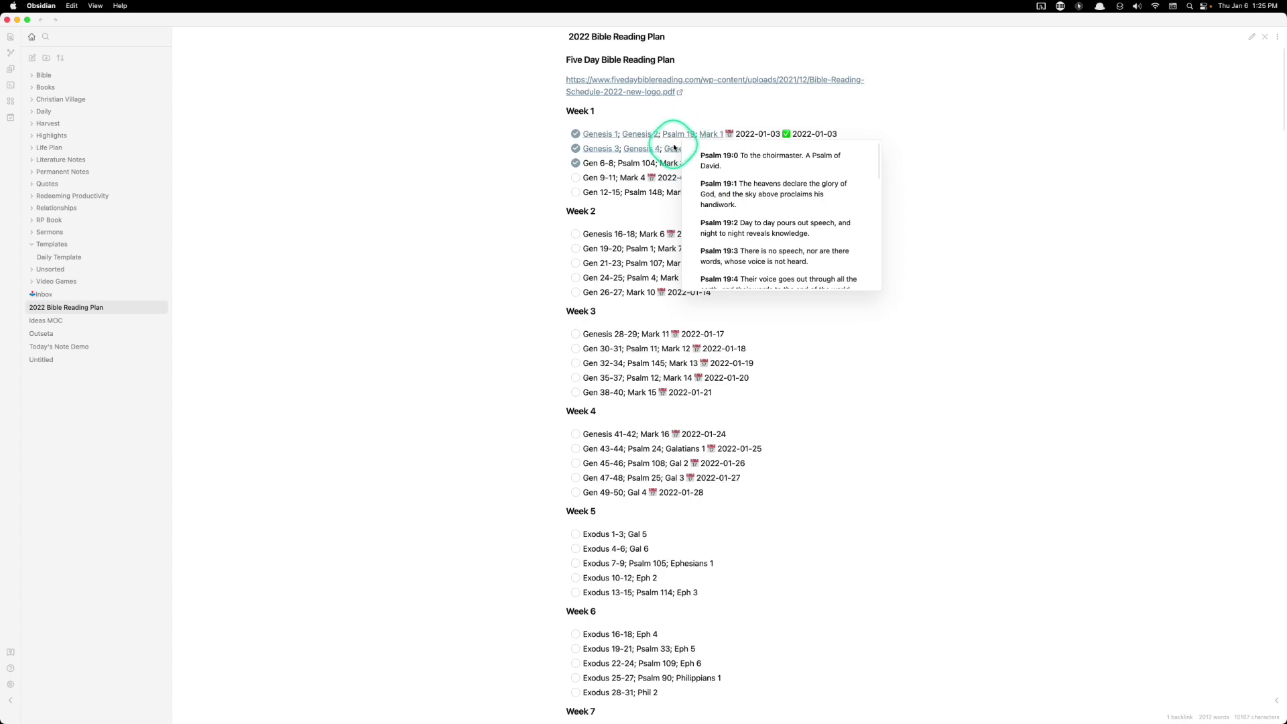
pyautogui.click(674, 148)
pyautogui.click(655, 200)
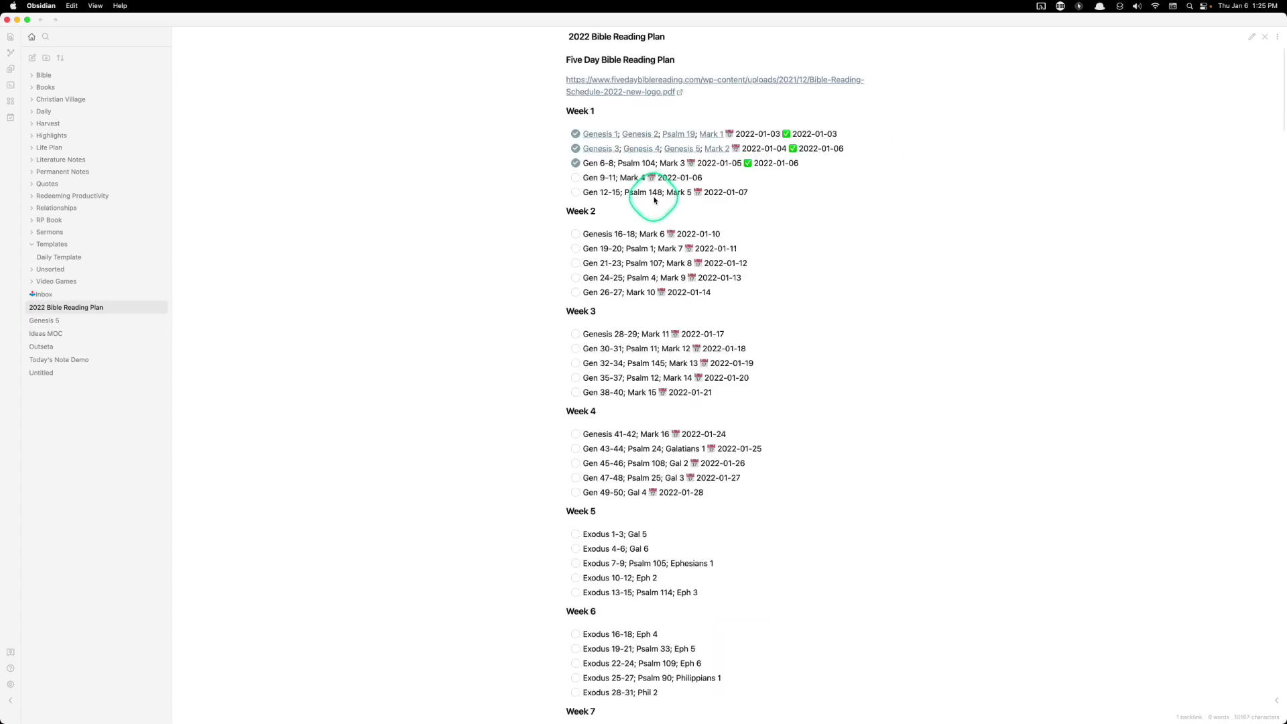